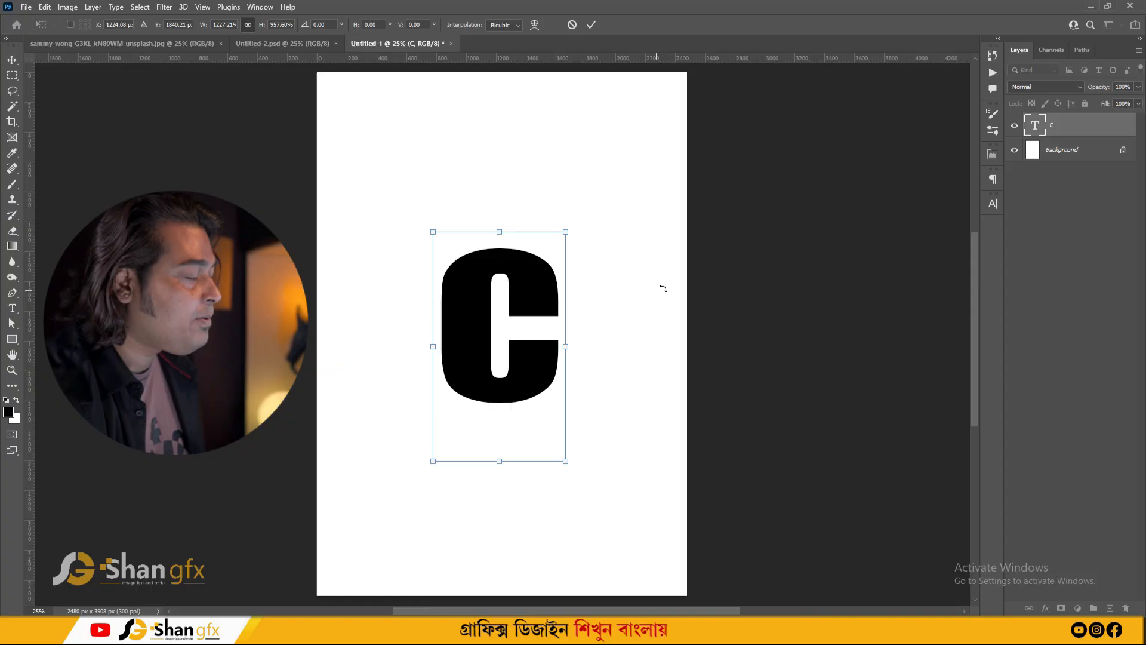
# - Set the C text layer's colour to 1d1d1d in the Character colour picker
pyautogui.press('Return')
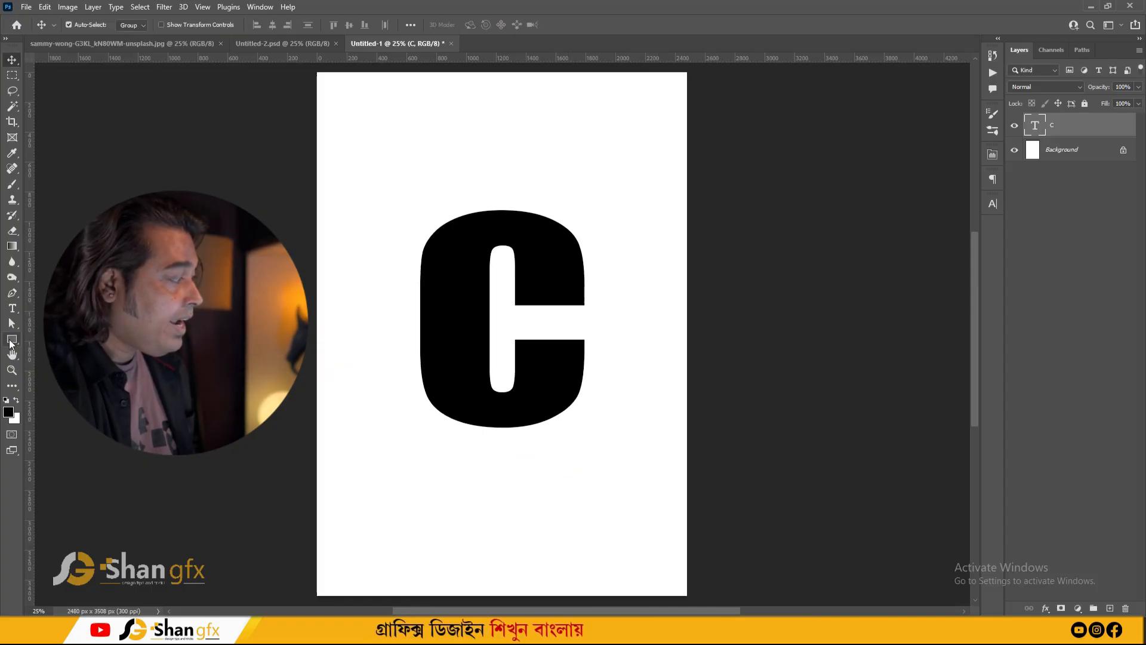
pyautogui.click(993, 203)
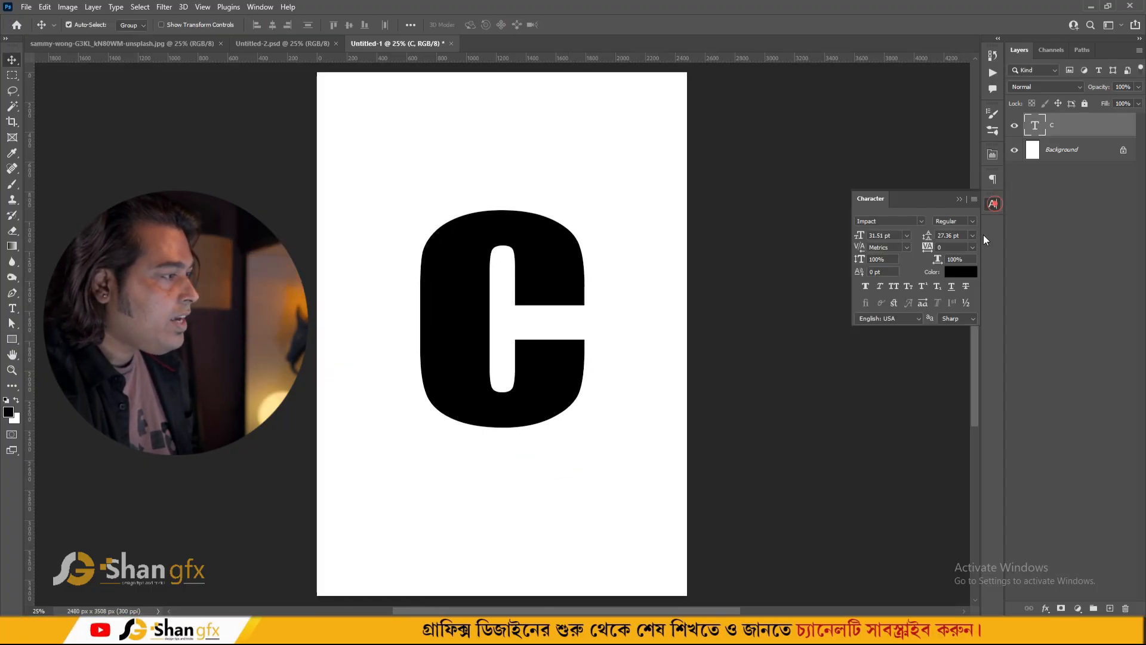
pyautogui.click(961, 274)
pyautogui.moveTo(870, 481); pyautogui.dragTo(805, 529)
pyautogui.click(856, 508)
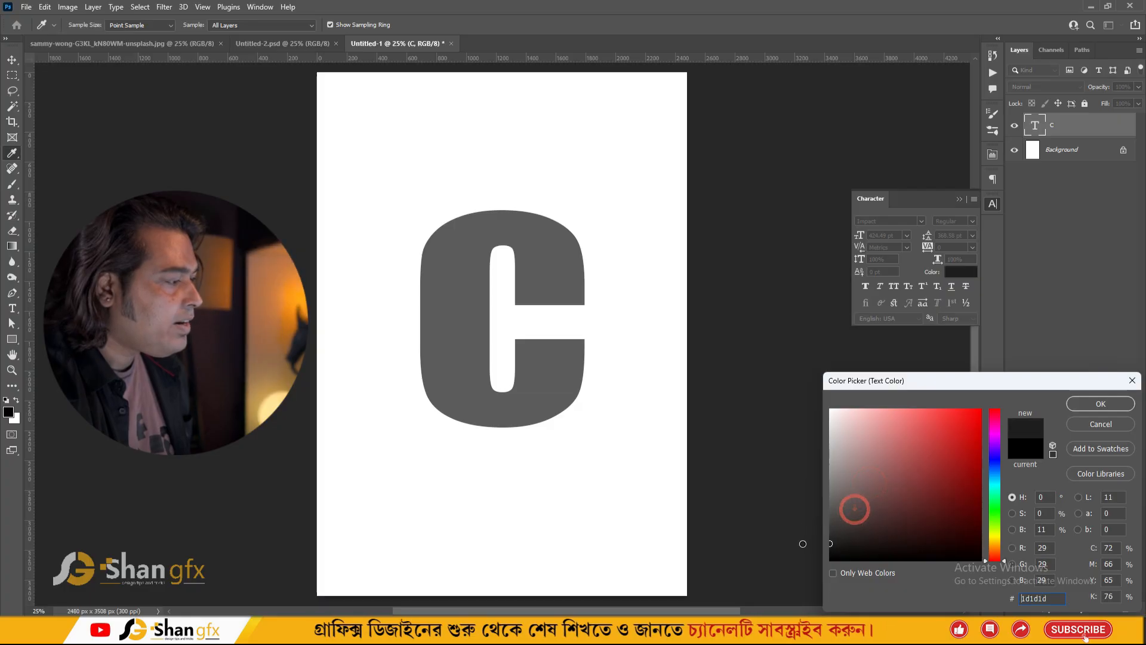
pyautogui.click(1103, 407)
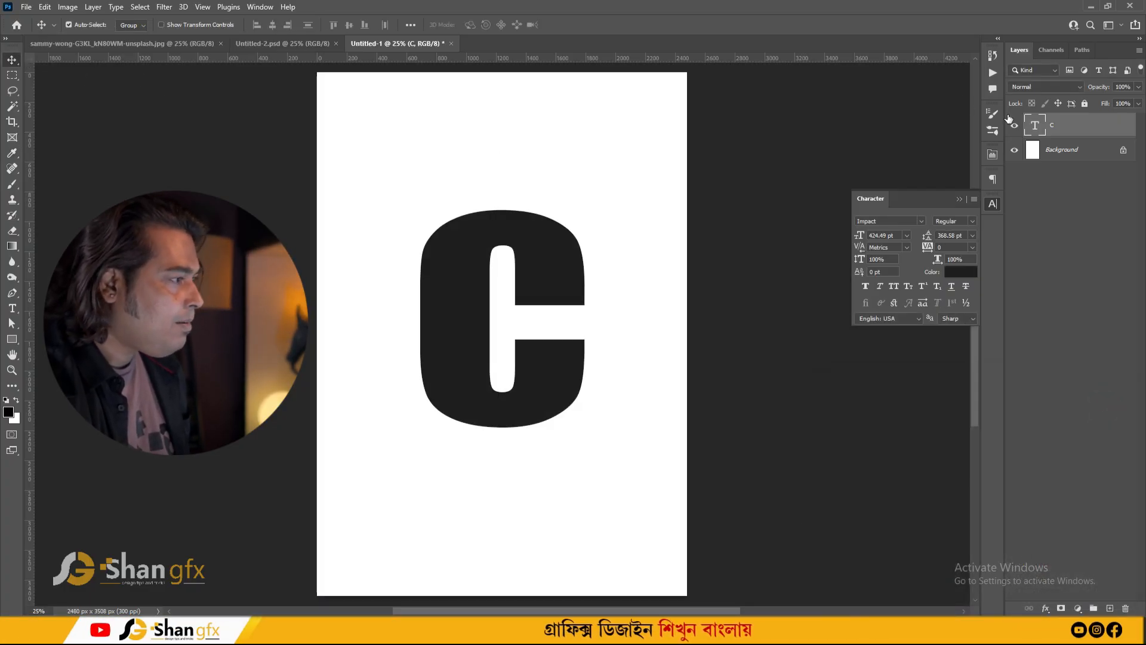
# - Duplicate the C text layer, then set the original C layer's colour to 838383
pyautogui.hotkey('ctrl', 'j')
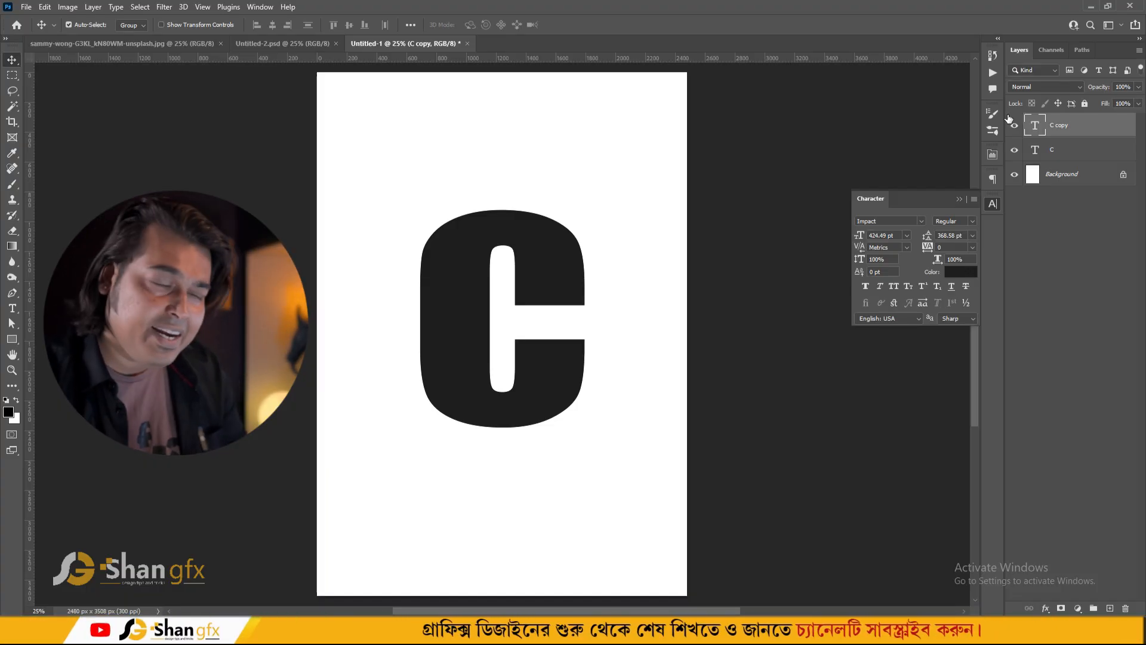
pyautogui.click(1075, 150)
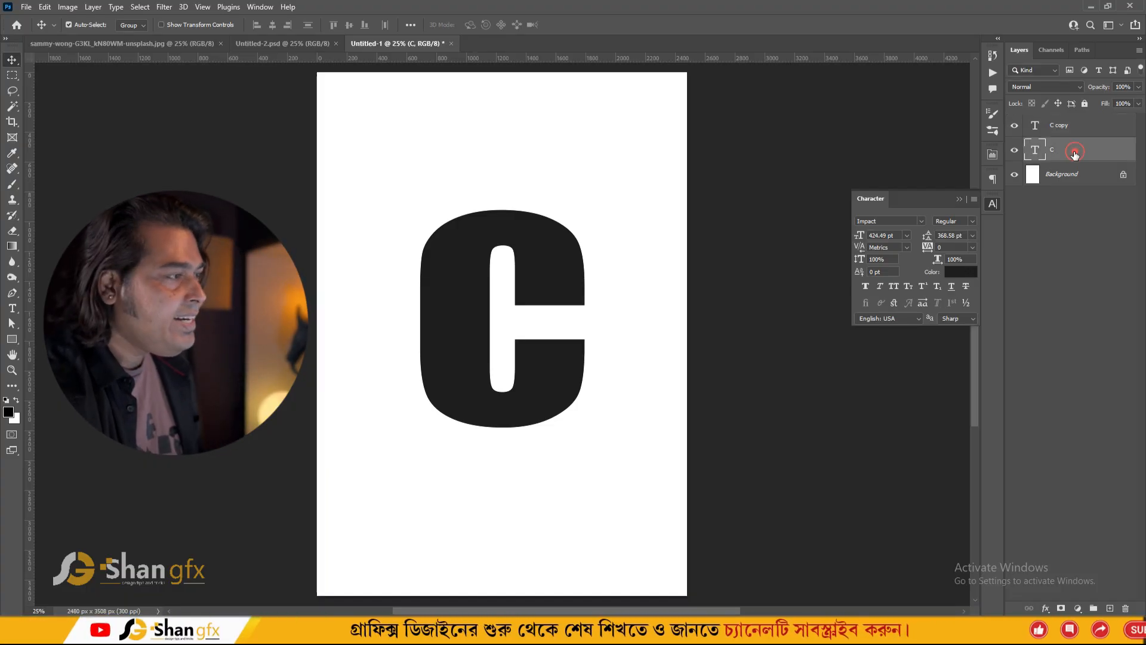
pyautogui.click(991, 205)
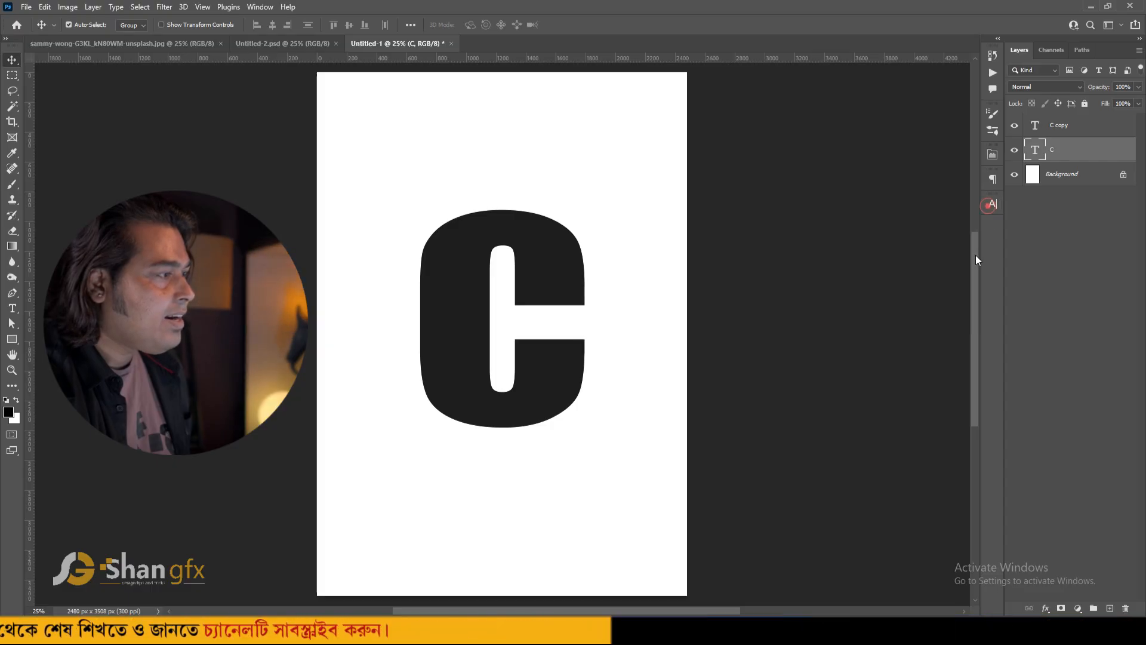
pyautogui.click(991, 204)
pyautogui.click(960, 274)
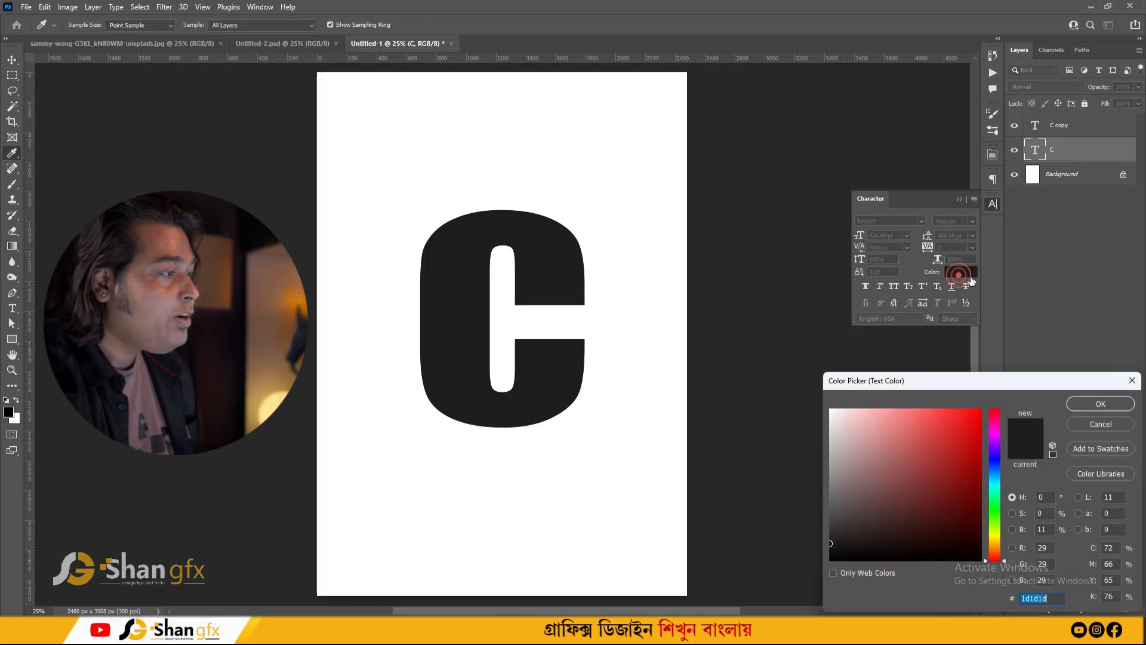
pyautogui.write('838383')
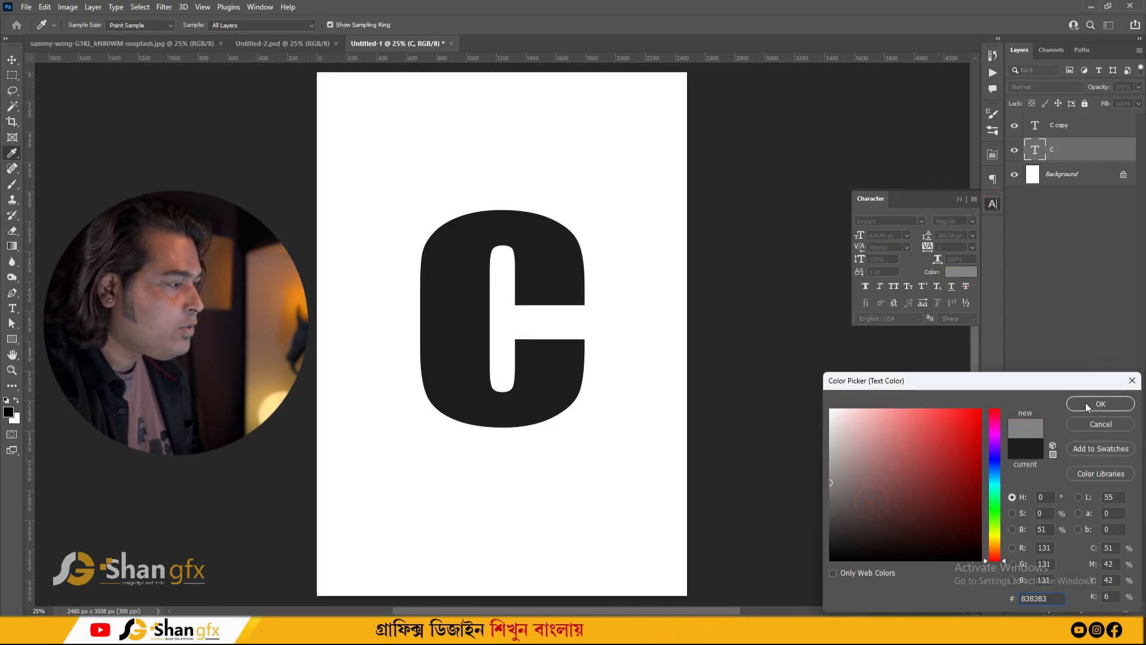
pyautogui.click(1086, 406)
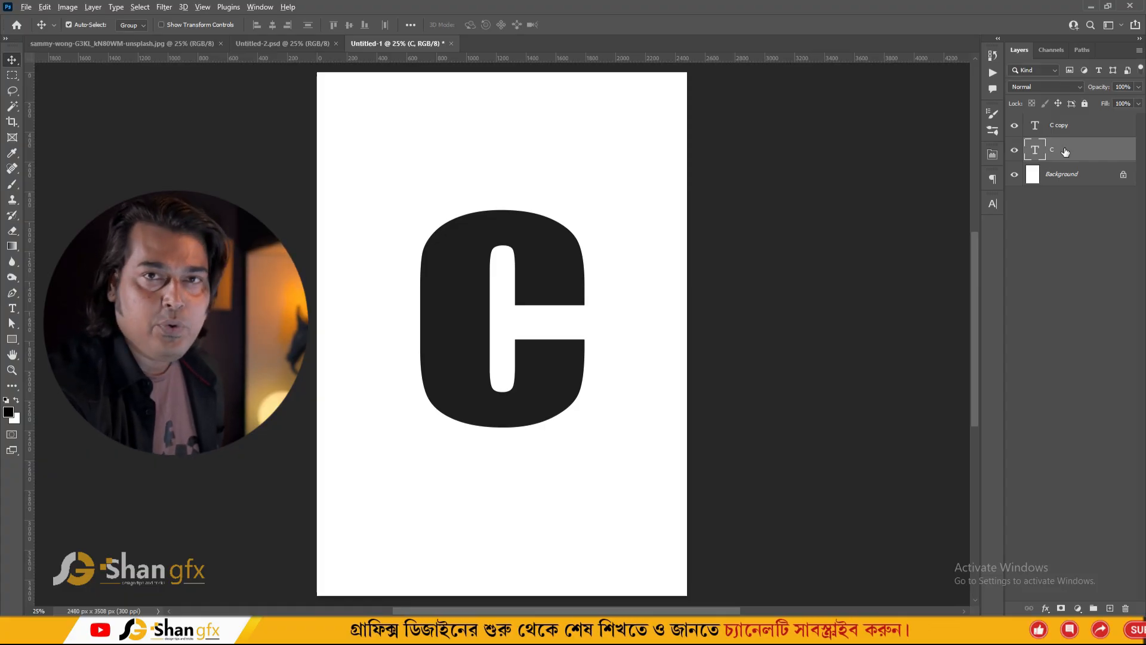
# - Repeatedly duplicate the gray C layer while nudging each copy one step right to build extruded depth
pyautogui.hotkey('alt', 'Right')
pyautogui.hotkey('alt', 'Right')
pyautogui.hotkey('alt', 'Right')
pyautogui.hotkey('alt', 'Right')
pyautogui.hotkey('alt', 'Right')
pyautogui.hotkey('alt', 'Right')
pyautogui.hotkey('alt', 'Right')
pyautogui.hotkey('alt', 'Right')
pyautogui.hotkey('alt', 'Right')
pyautogui.hotkey('alt', 'Right')
pyautogui.hotkey('alt', 'Right')
pyautogui.hotkey('alt', 'Right')
pyautogui.hotkey('alt', 'Right')
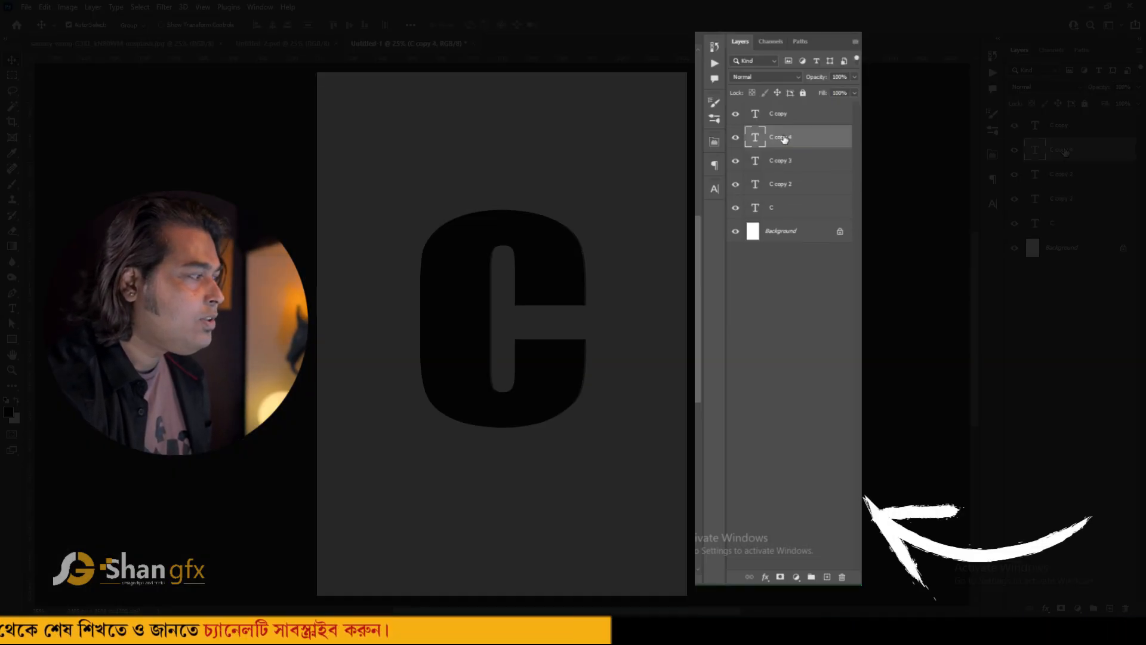
pyautogui.hotkey('alt', 'Right')
pyautogui.hotkey('alt', 'Right')
pyautogui.hotkey('alt', 'Right')
pyautogui.hotkey('alt', 'Right')
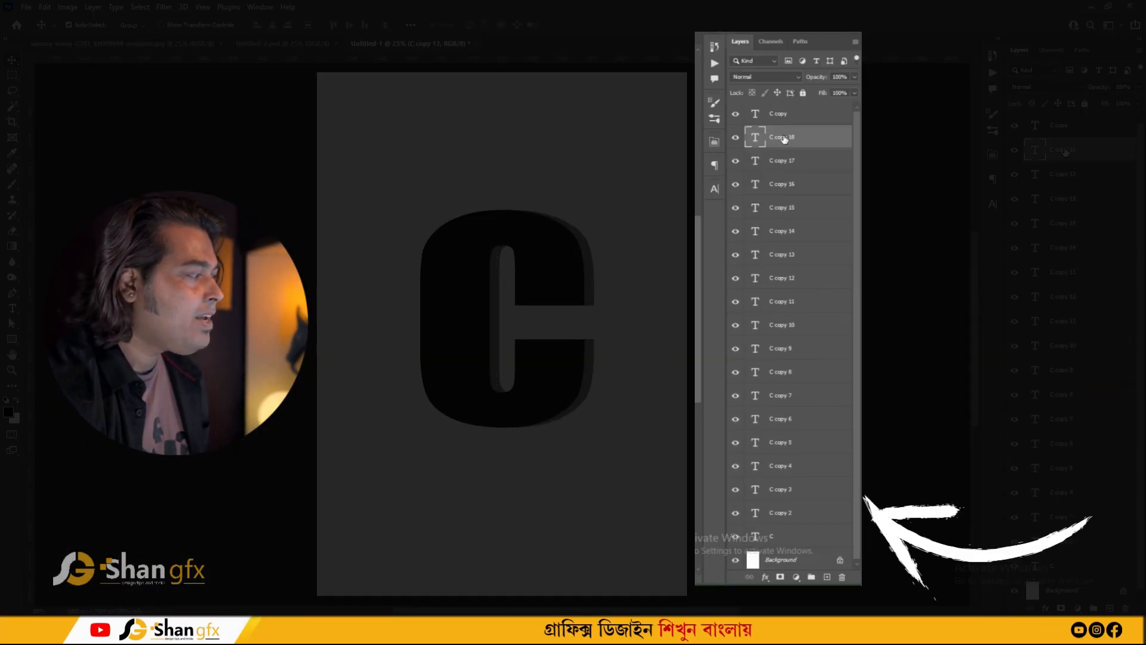
pyautogui.hotkey('alt', 'Right')
pyautogui.hotkey('alt', 'Right')
pyautogui.hotkey('alt', 'Right')
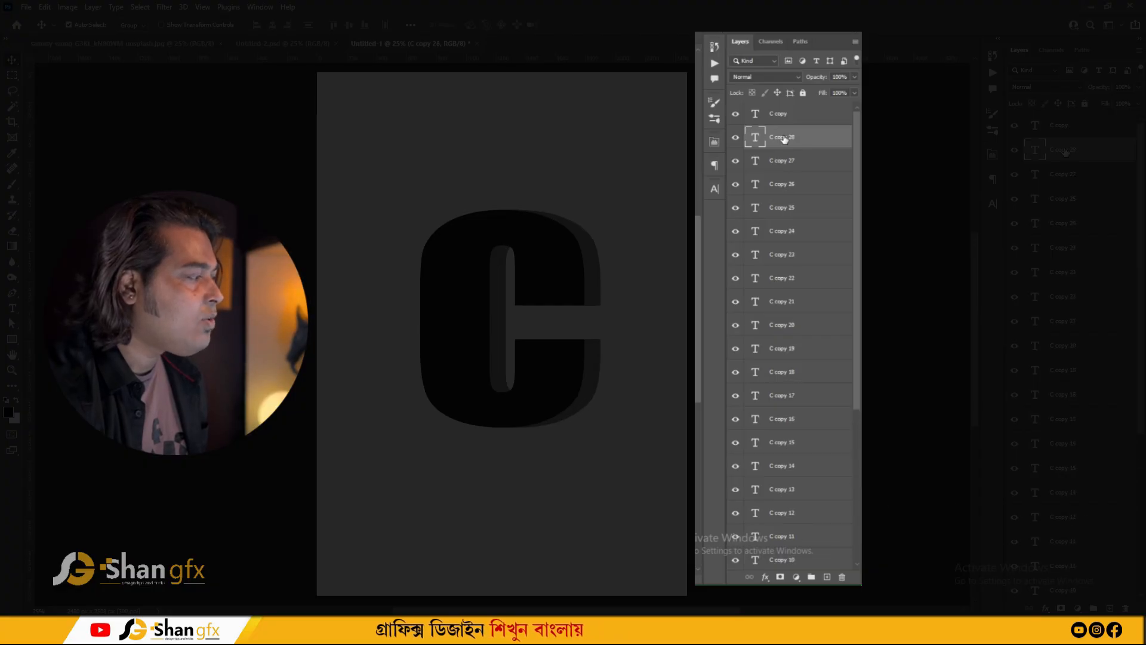
pyautogui.hotkey('alt', 'Right')
pyautogui.hotkey('alt', 'Right')
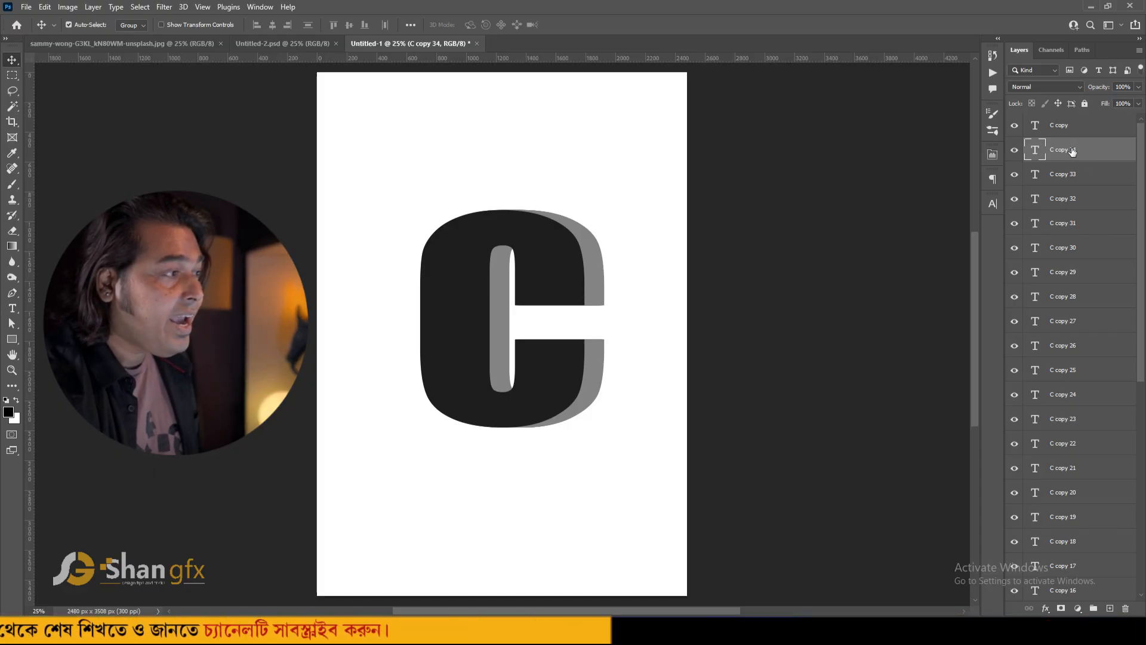
# - Select all the gray C depth layers from the top copy down to C and group them
pyautogui.moveTo(1140, 158); pyautogui.dragTo(1137, 364)
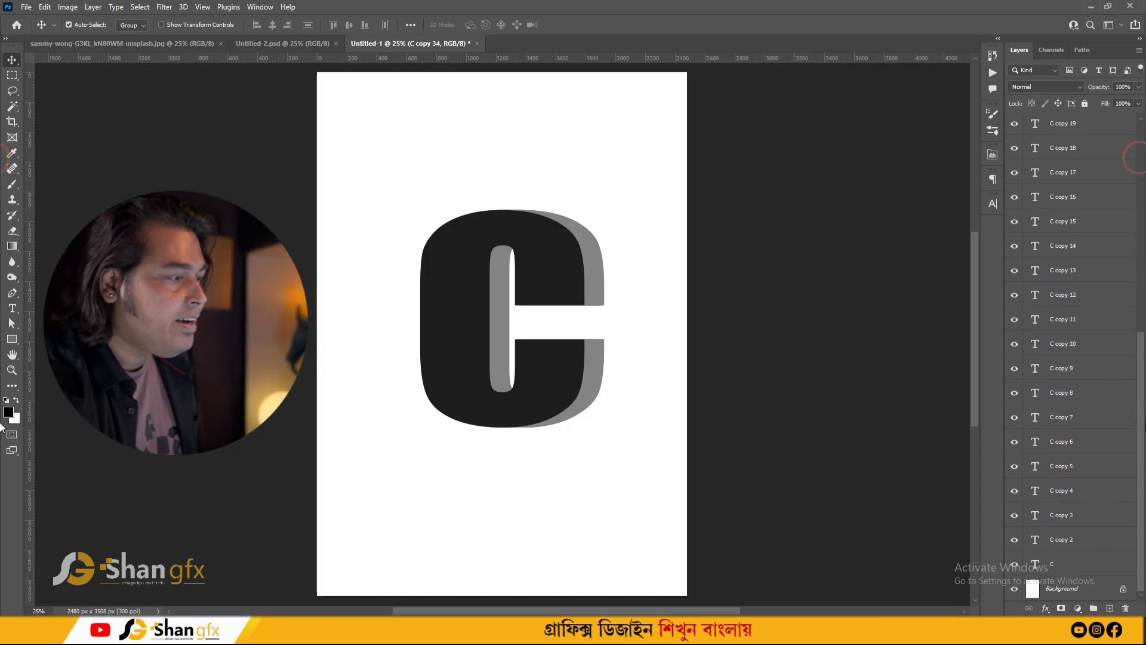
pyautogui.keyDown('shift'); pyautogui.click(1065, 564); pyautogui.keyUp('shift')
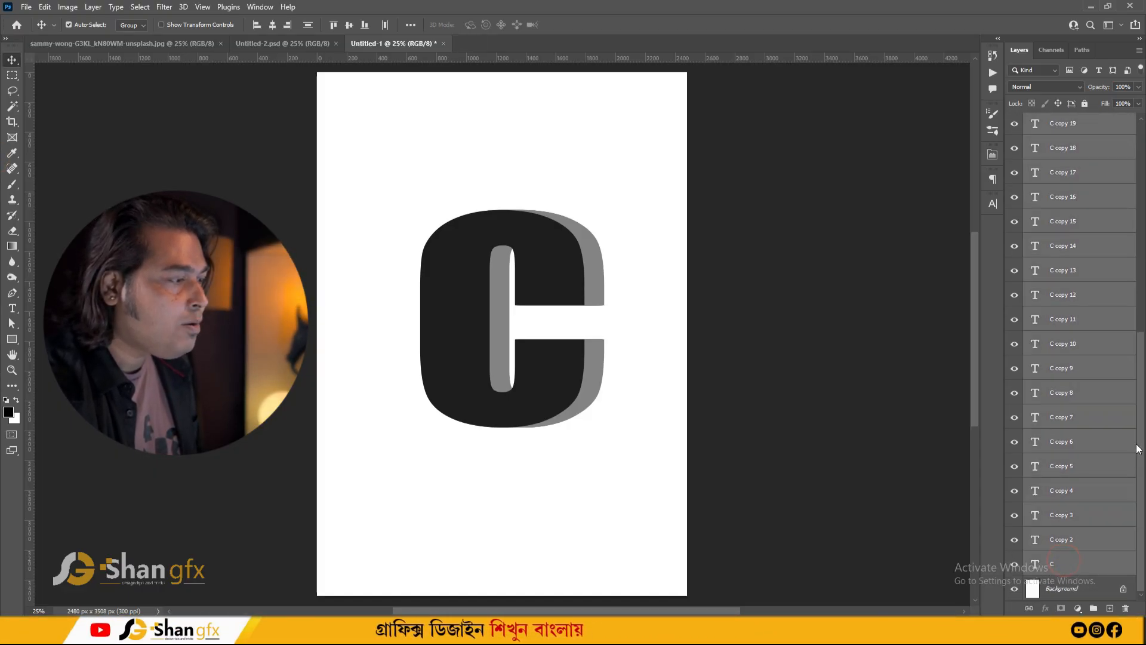
pyautogui.hotkey('ctrl', 'g')
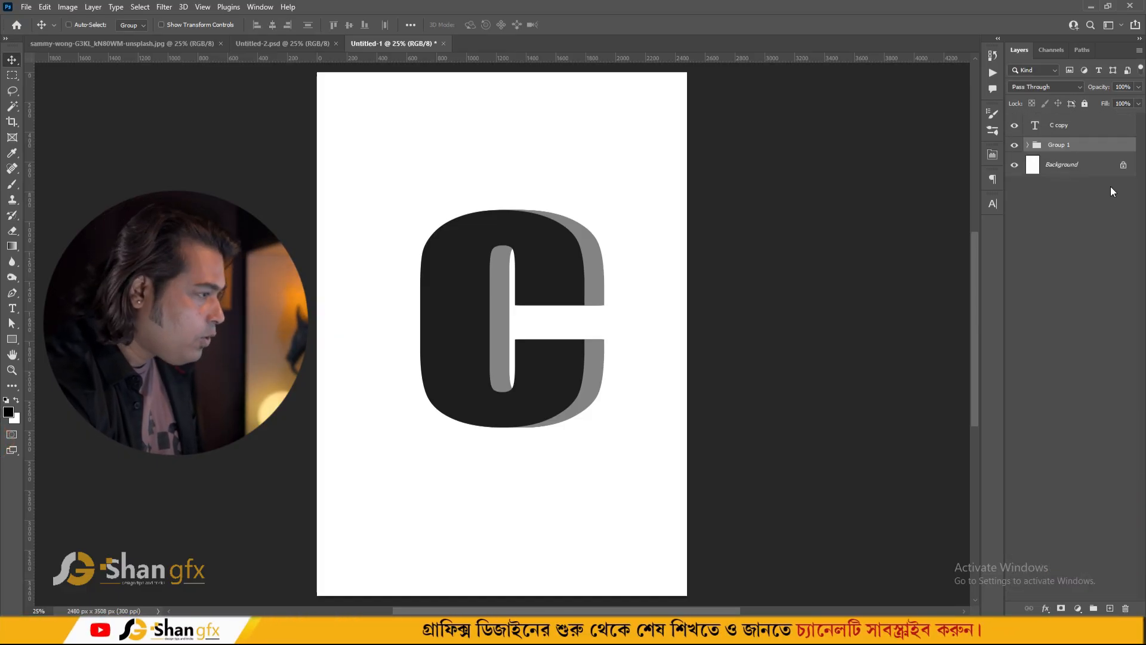
# - Toggle the depth group's visibility to compare the letter with and without the extrusion
pyautogui.click(1015, 145)
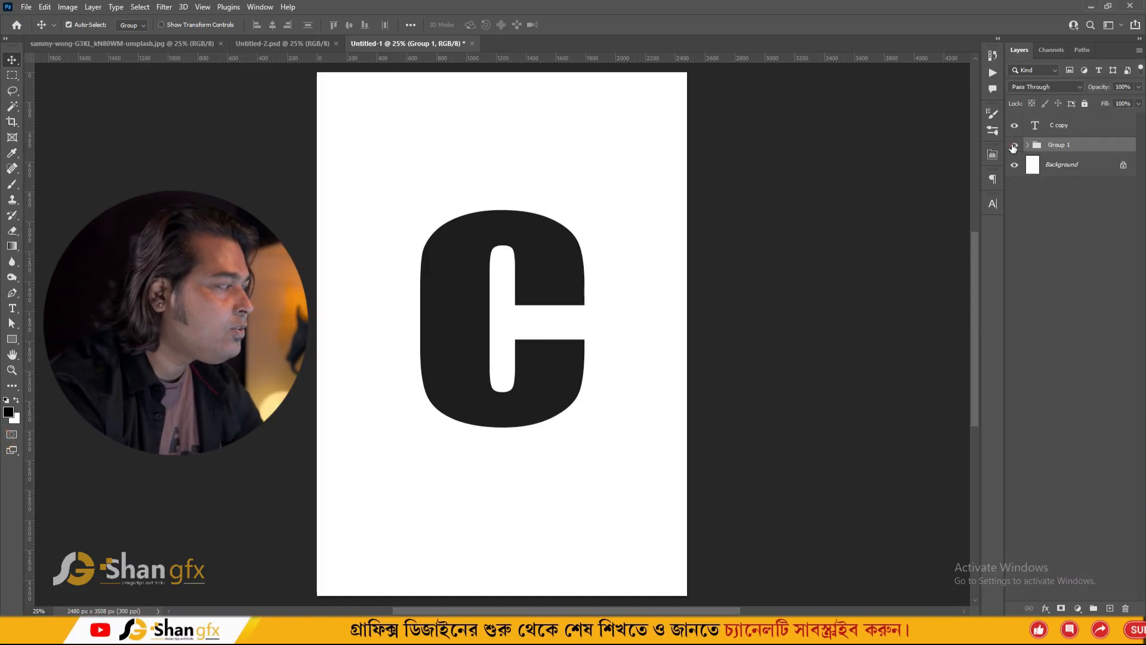
pyautogui.doubleClick(1014, 146)
pyautogui.click(1014, 146)
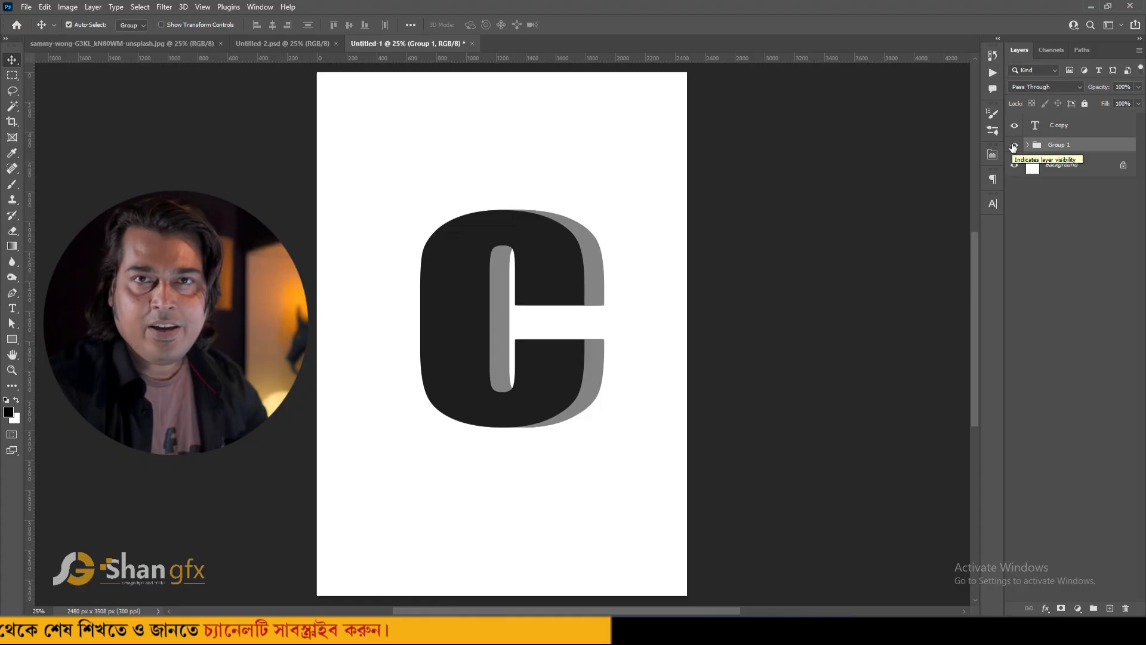
# - Select the top C copy layer, then copy the whole cheetah photo and paste it into the letter document
pyautogui.click(1092, 131)
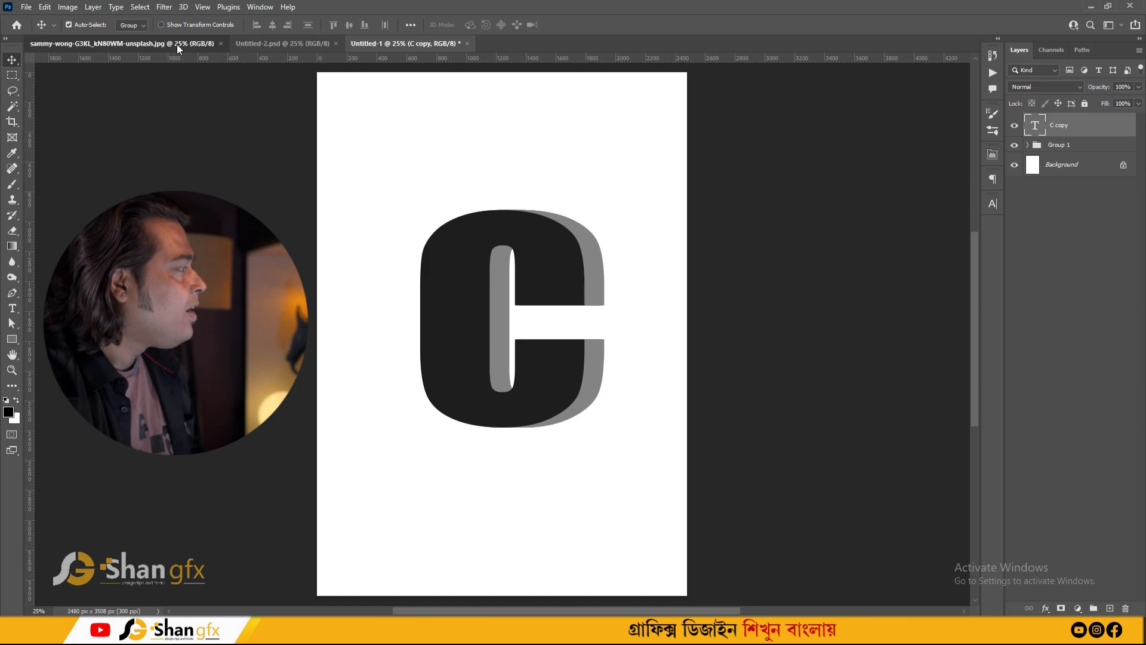
pyautogui.click(177, 44)
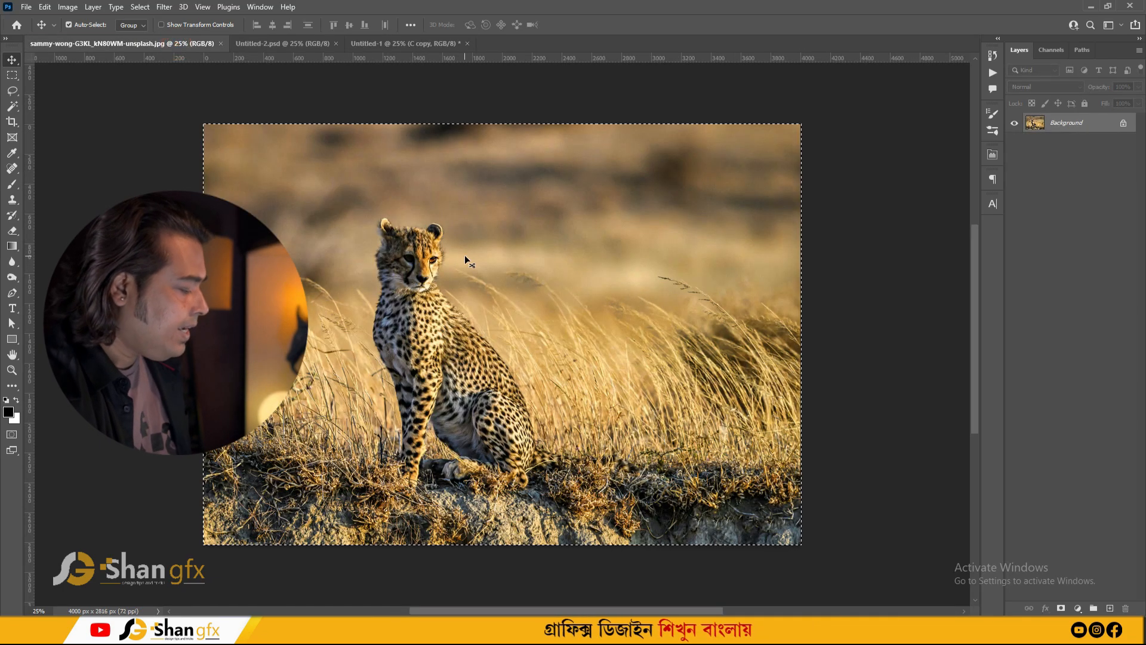
pyautogui.hotkey('ctrl', 'a')
pyautogui.click(380, 44)
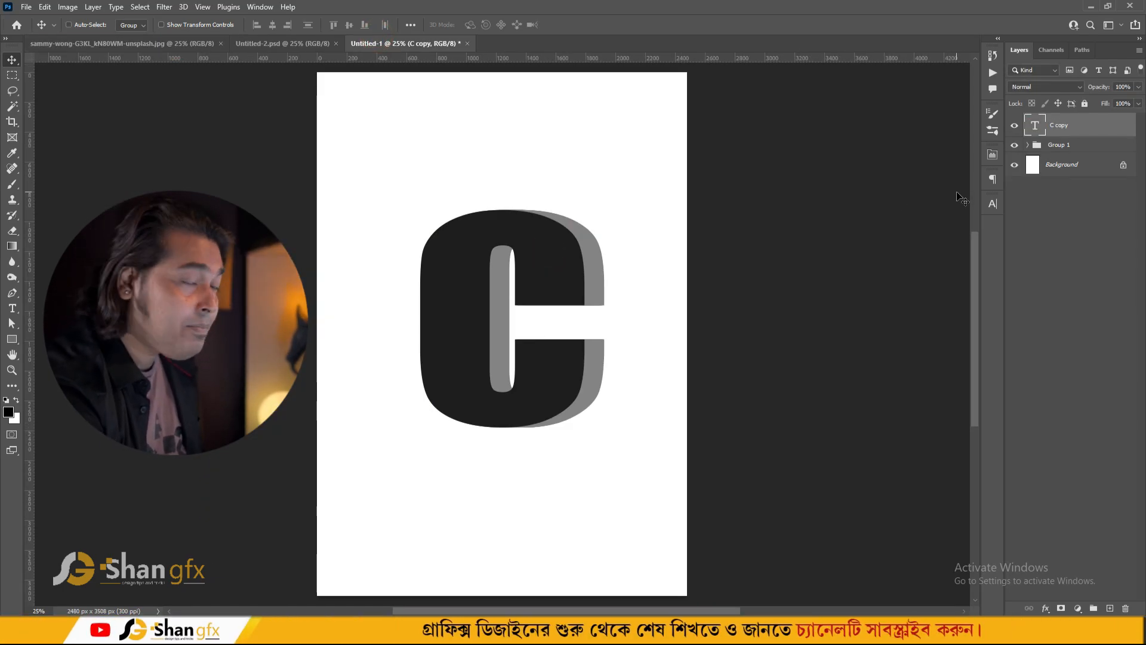
pyautogui.hotkey('ctrl', 'v')
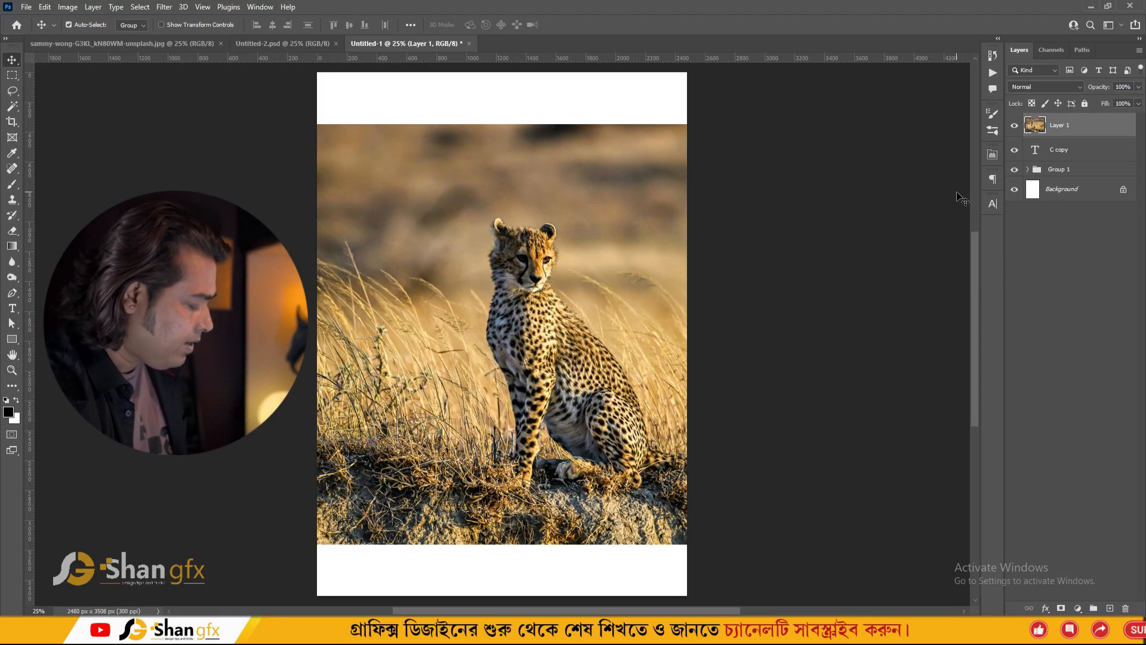
# - Set the photo layer to 50% opacity, then scale, rotate and position it over the letter
pyautogui.press('5')
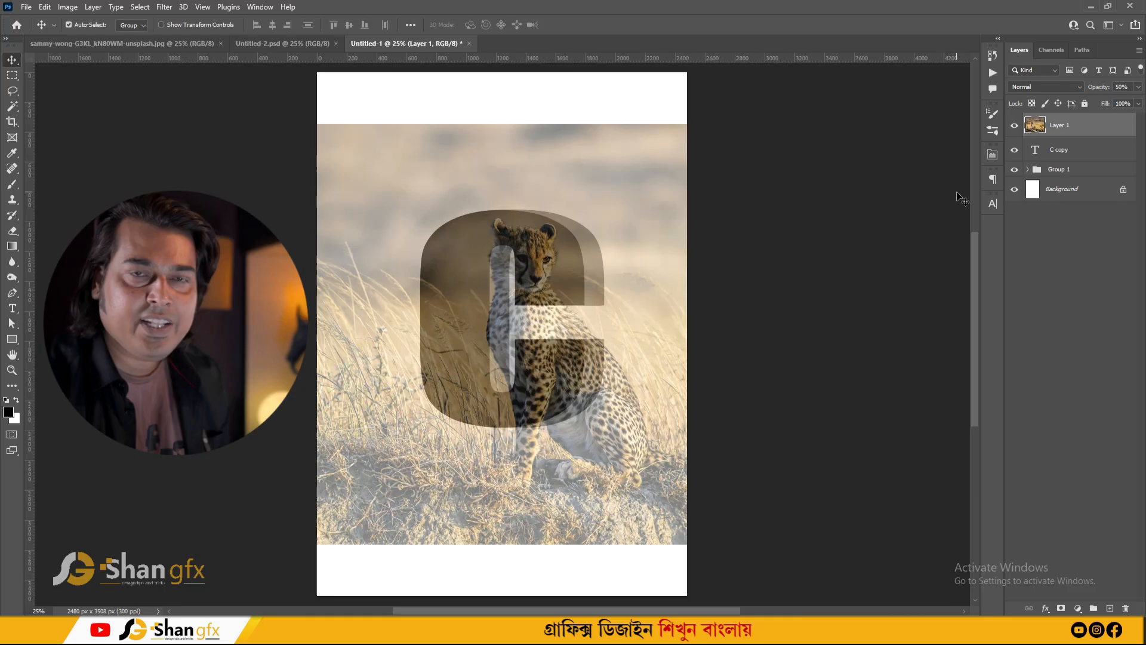
pyautogui.hotkey('ctrl', 't')
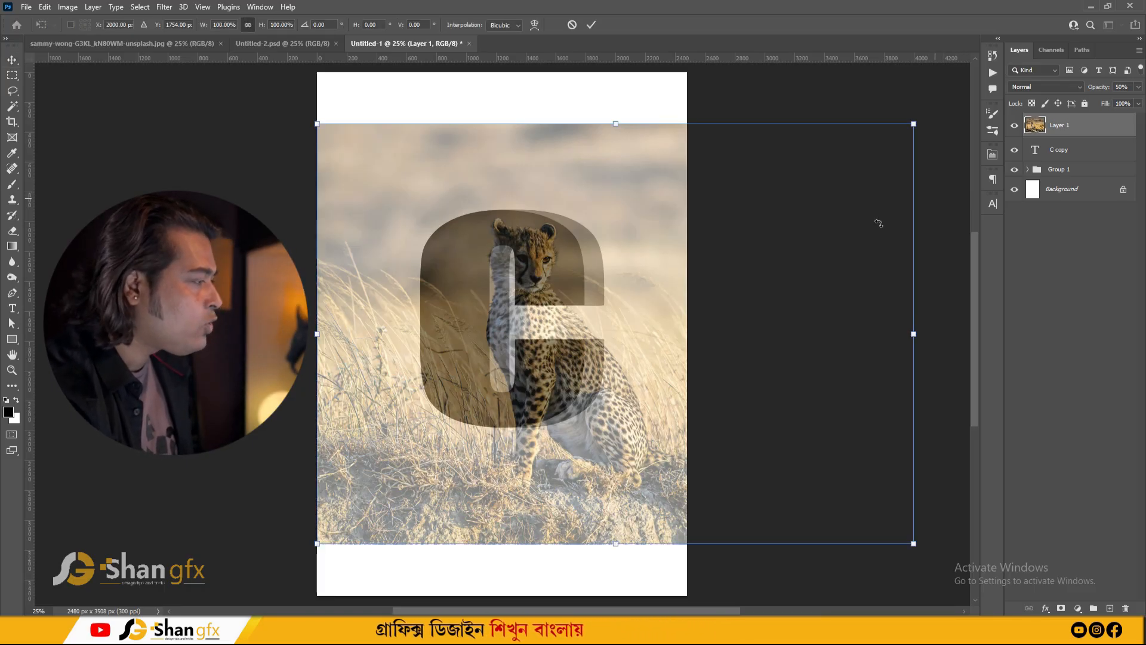
pyautogui.moveTo(879, 223); pyautogui.dragTo(776, 209)
pyautogui.moveTo(812, 110); pyautogui.dragTo(711, 178)
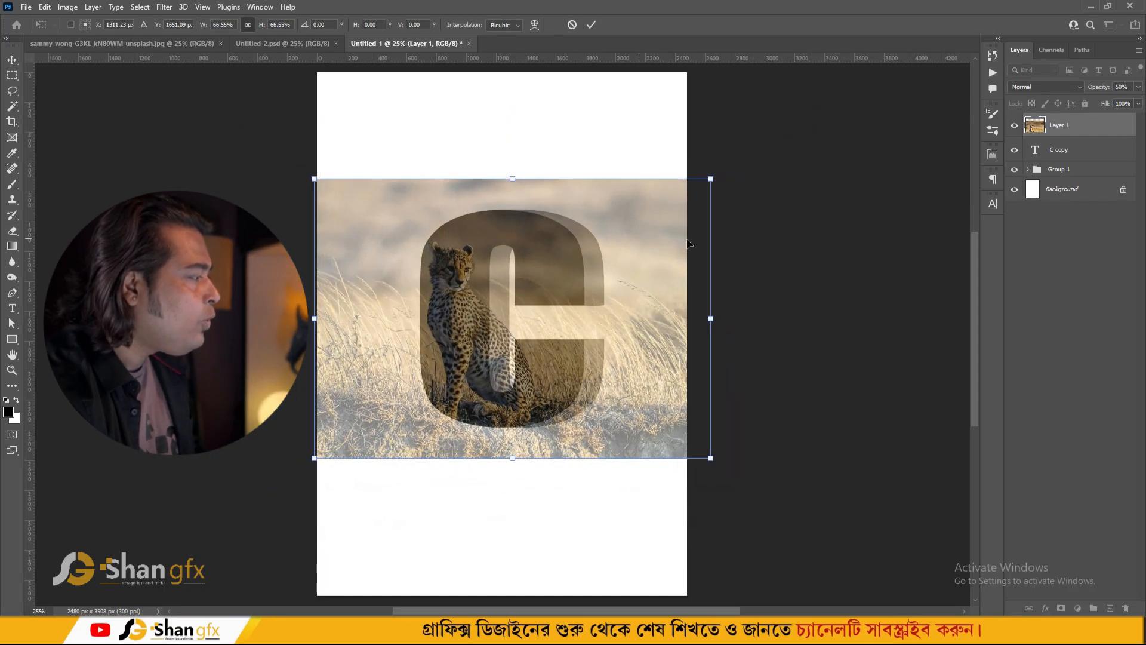
pyautogui.moveTo(690, 244); pyautogui.dragTo(752, 235)
pyautogui.moveTo(530, 266); pyautogui.dragTo(506, 247)
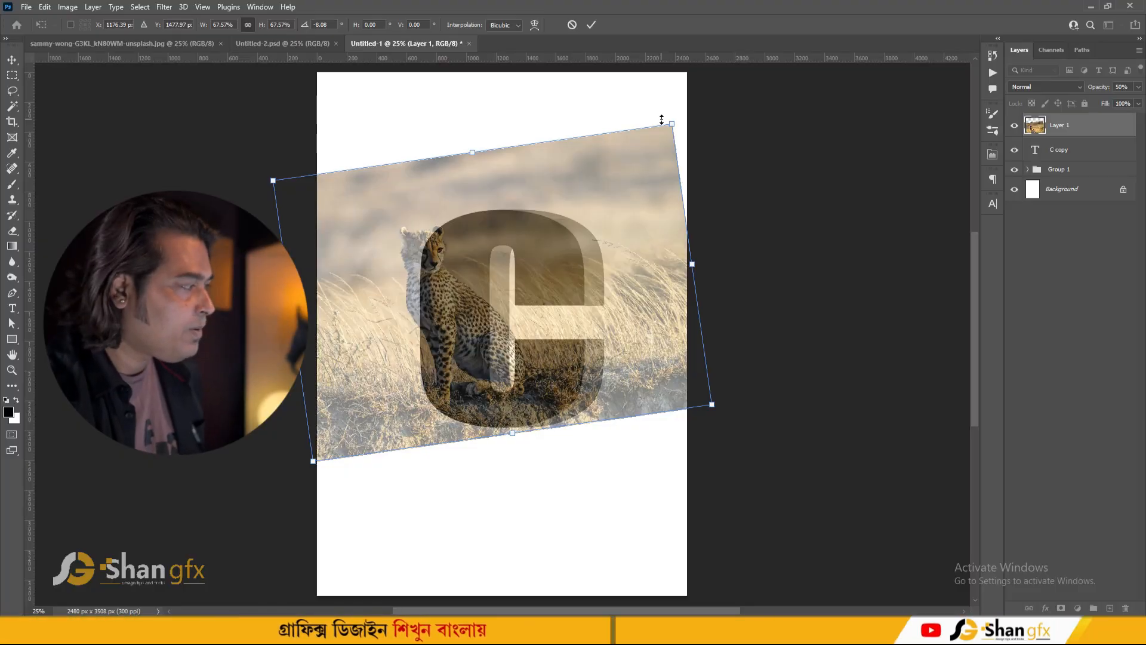
pyautogui.press('Return')
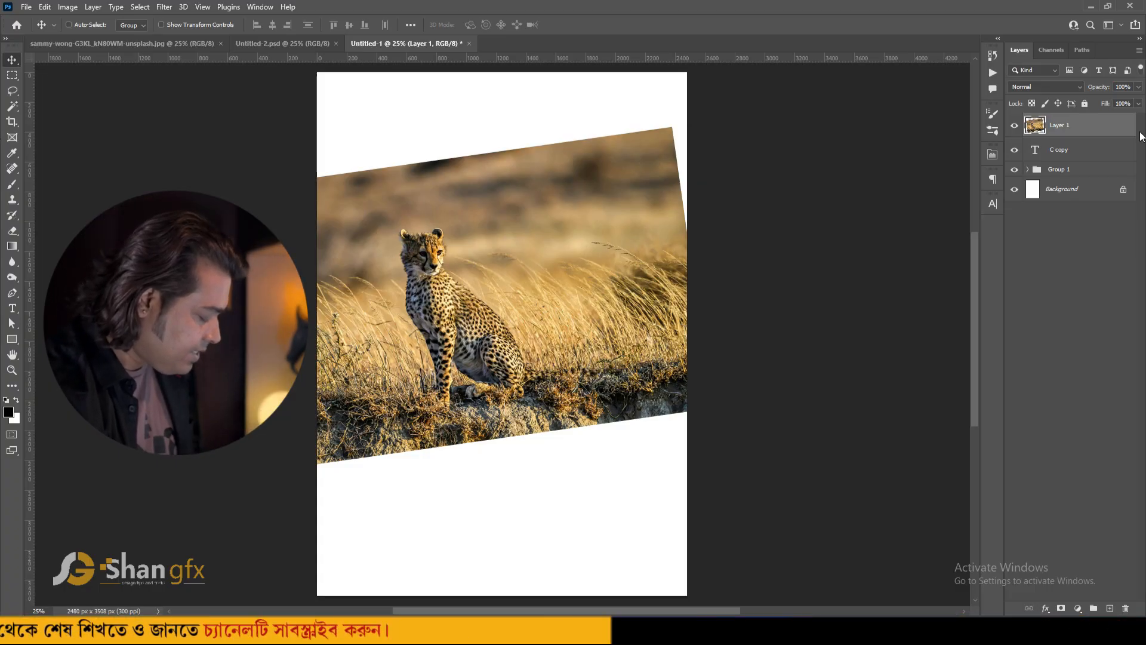
# - Clip the cheetah photo layer to the front C copy text layer
pyautogui.press('ctrl')
pyautogui.hotkey('ctrl', 'alt', 'g')
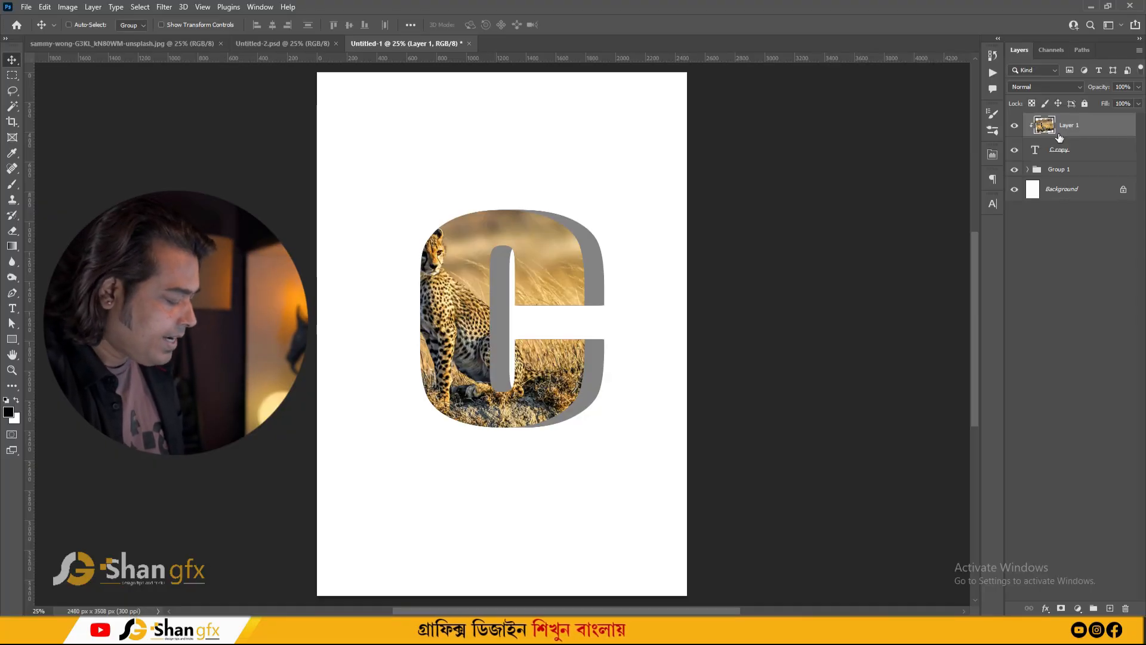
# - Duplicate the photo layer, move the copy down just above the depth group, and clip it to the group
pyautogui.hotkey('ctrl', 'j')
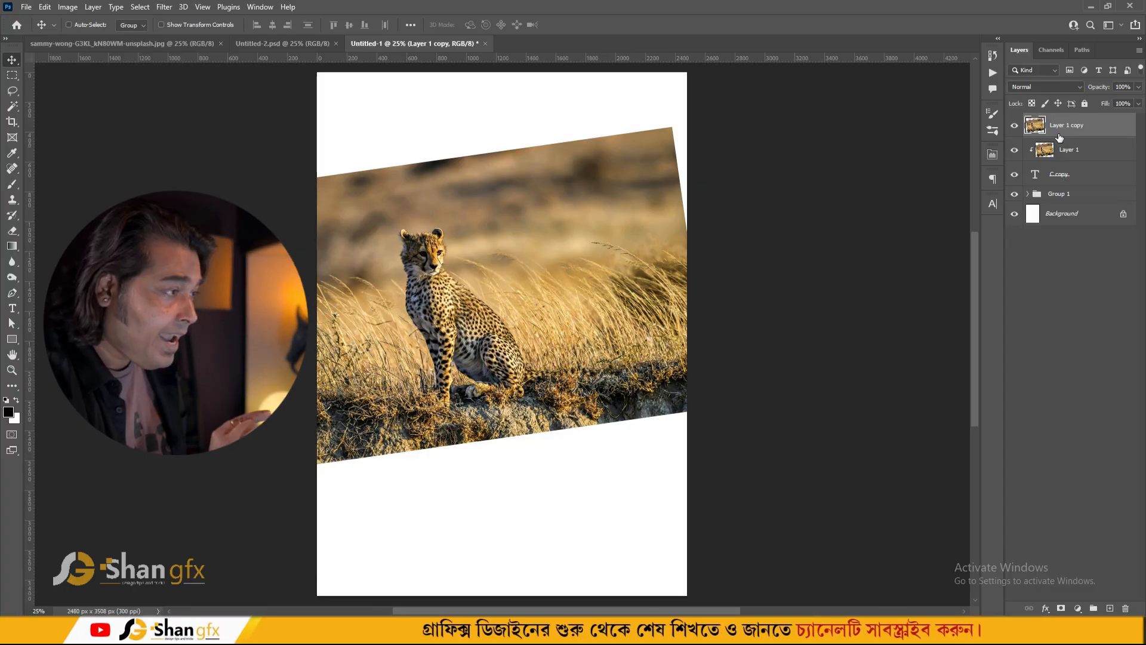
pyautogui.hotkey('ctrl', '[')
pyautogui.hotkey('ctrl', '[')
pyautogui.hotkey('ctrl', '[')
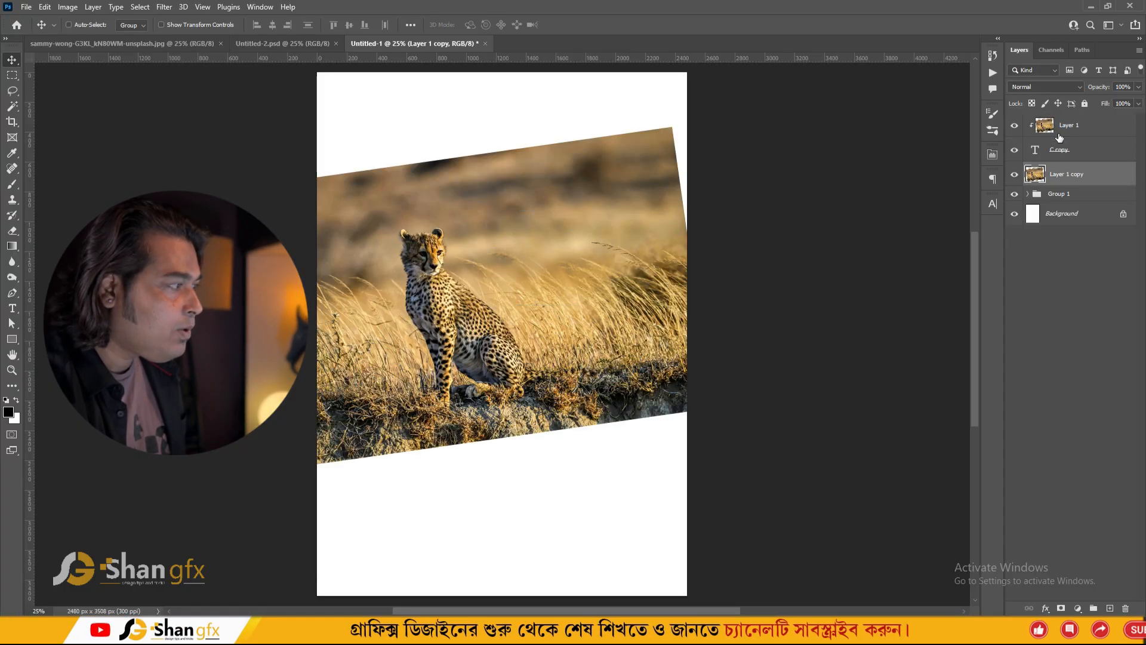
pyautogui.hotkey('ctrl', ']')
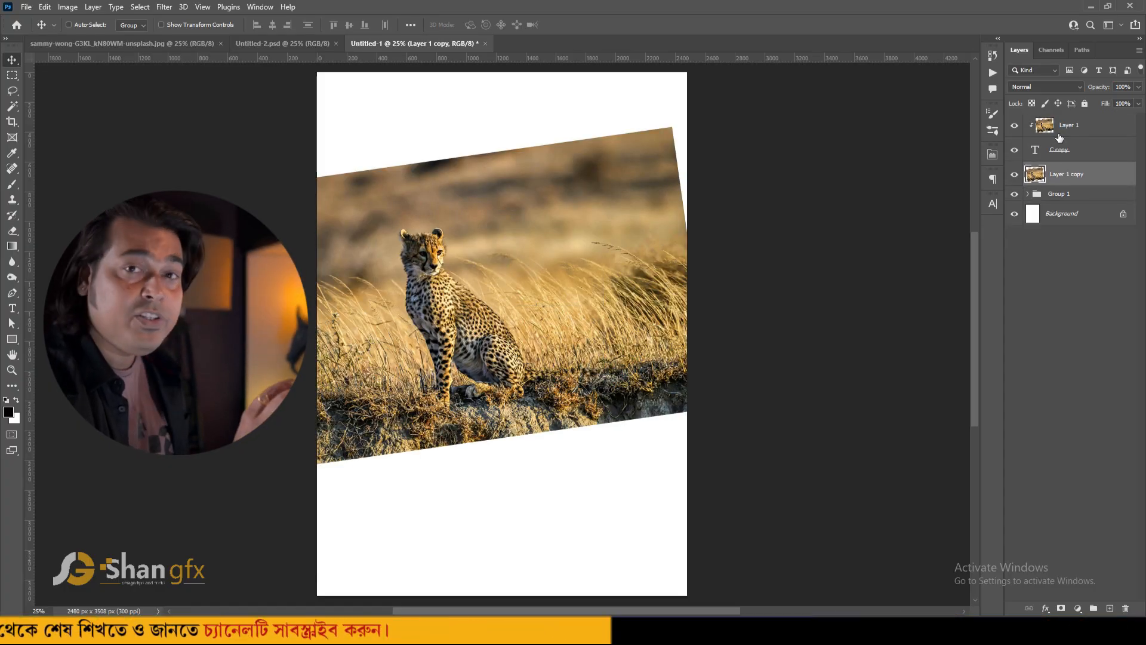
pyautogui.hotkey('ctrl', 'alt', 'g')
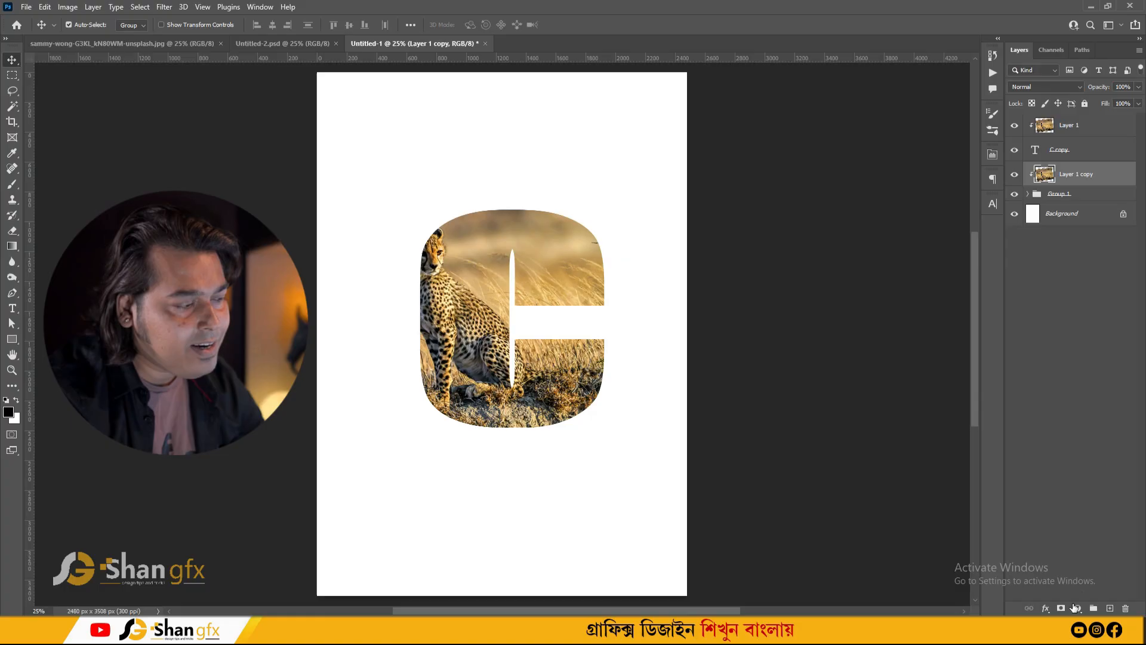
# - Add an Exposure adjustment layer above the lower photo copy, set exposure to -2.83 and gamma to 0.92
pyautogui.click(1080, 610)
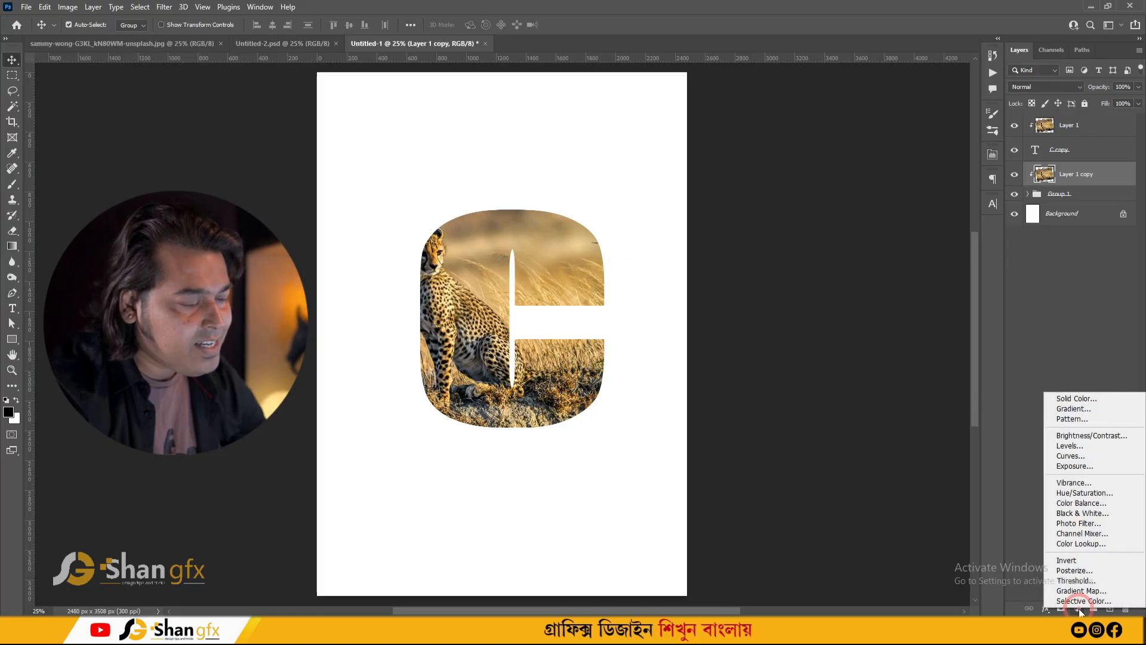
pyautogui.click(1081, 468)
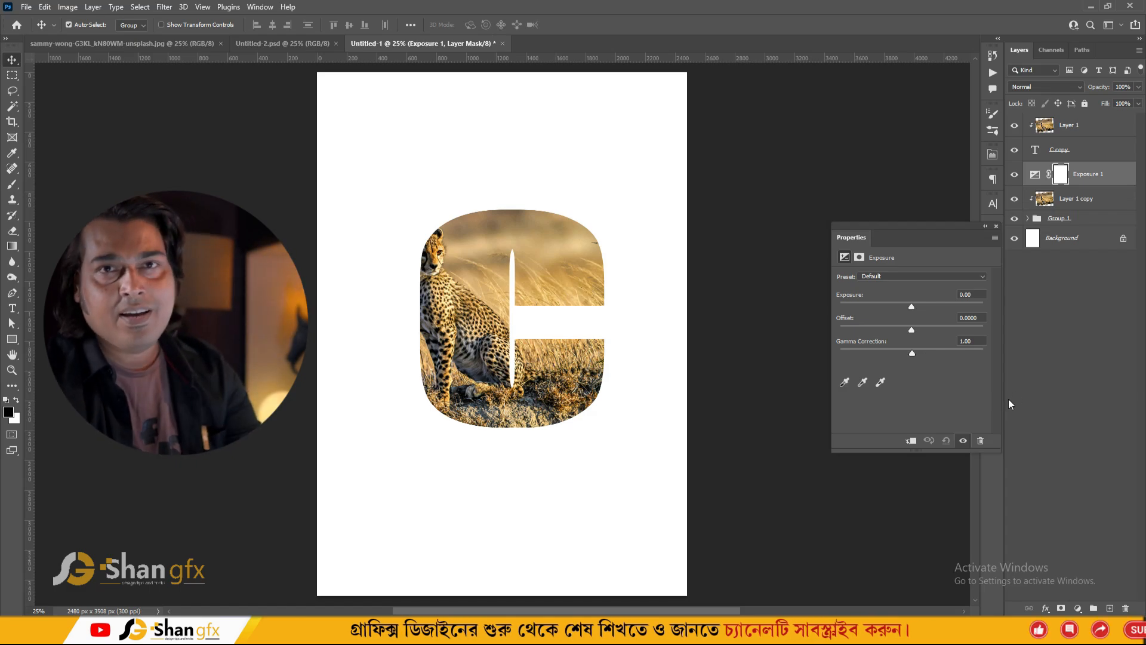
pyautogui.moveTo(911, 306); pyautogui.dragTo(886, 306)
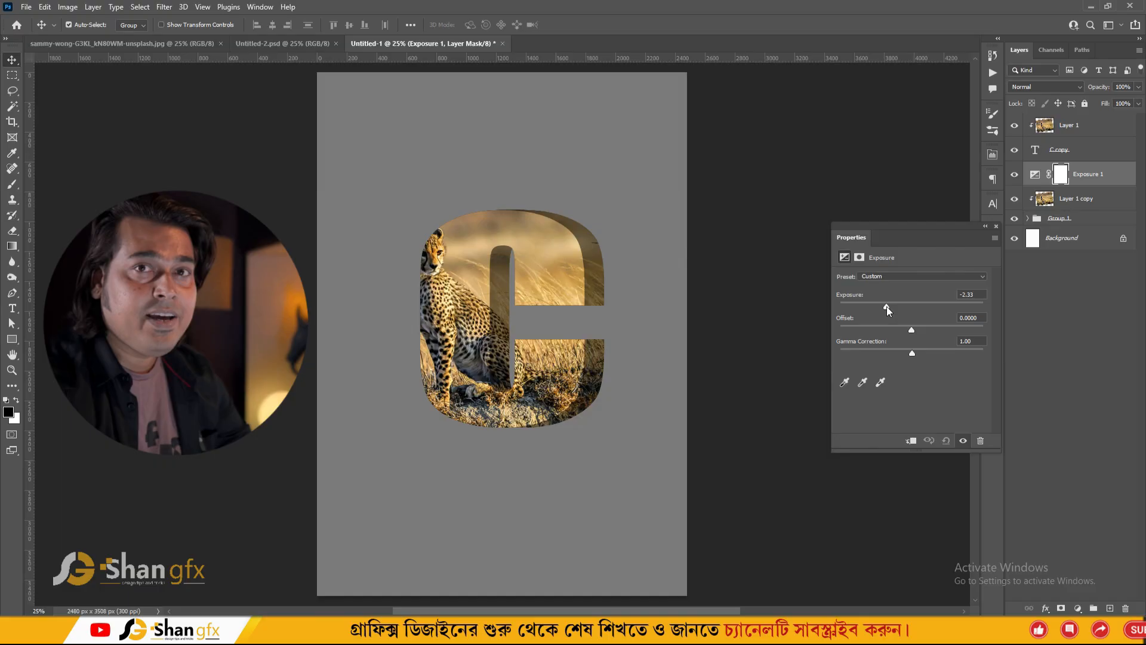
pyautogui.moveTo(884, 307); pyautogui.dragTo(881, 309)
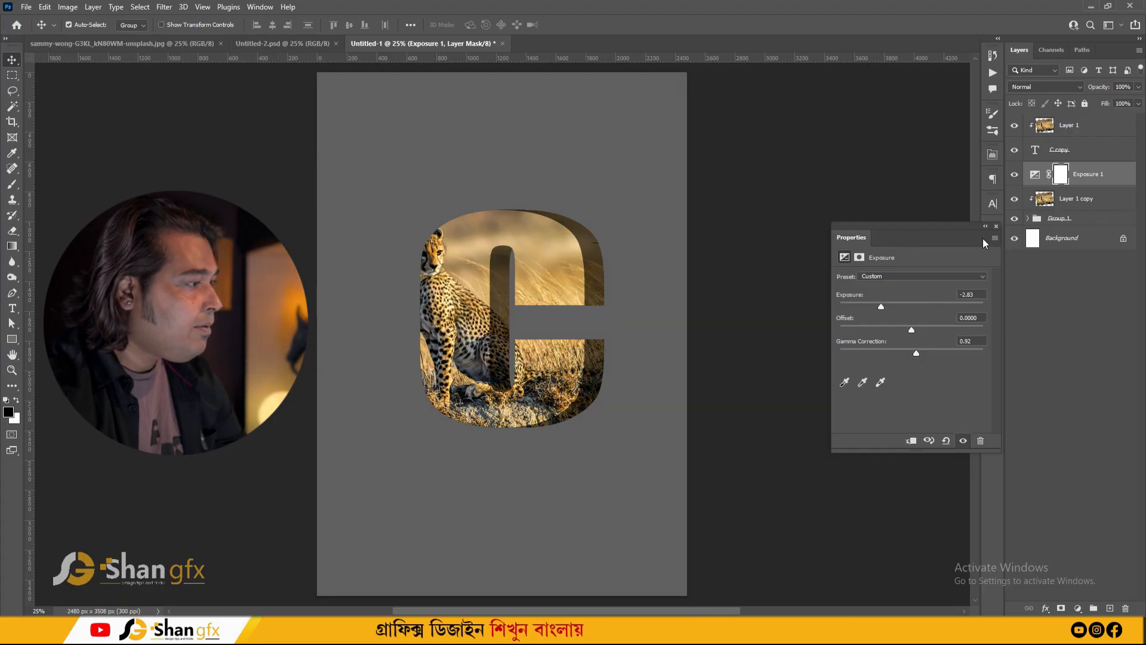
pyautogui.click(996, 226)
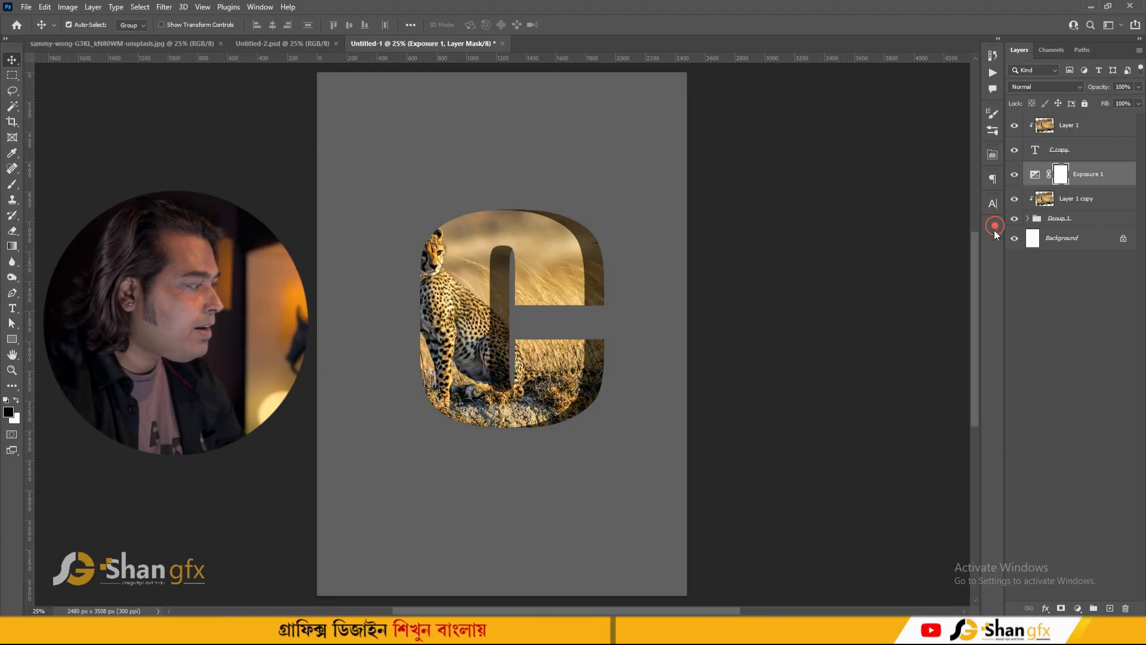
# - Clip the Exposure layer to the photo copy beneath it and toggle its visibility to compare
pyautogui.keyDown('alt'); pyautogui.click(1083, 185); pyautogui.keyUp('alt')
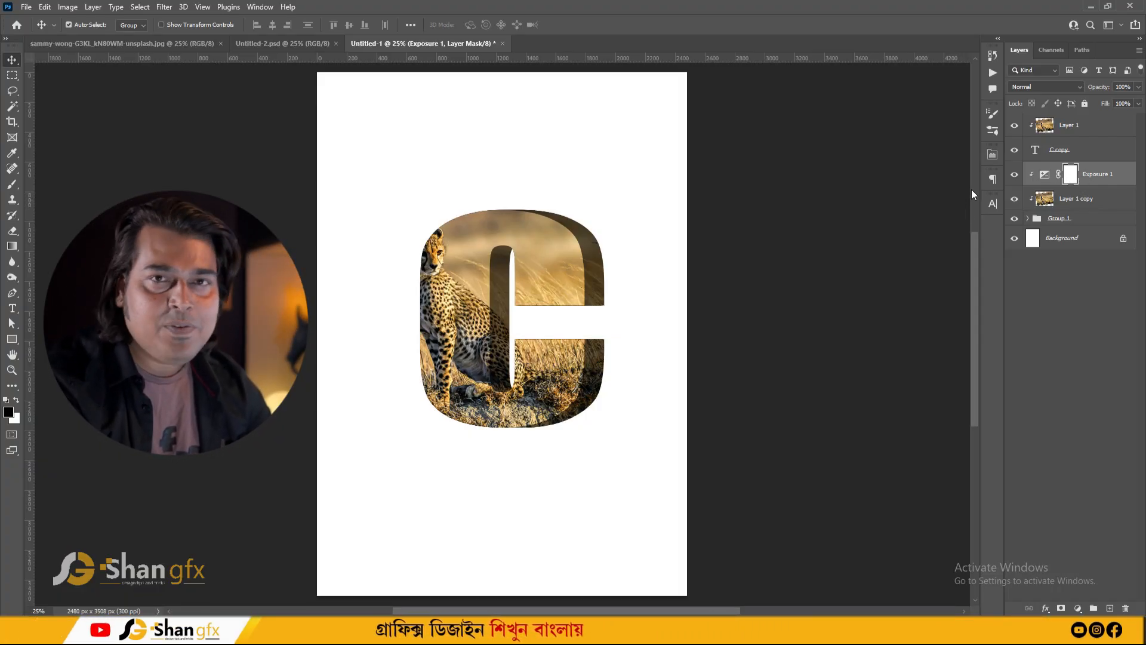
pyautogui.click(1015, 175)
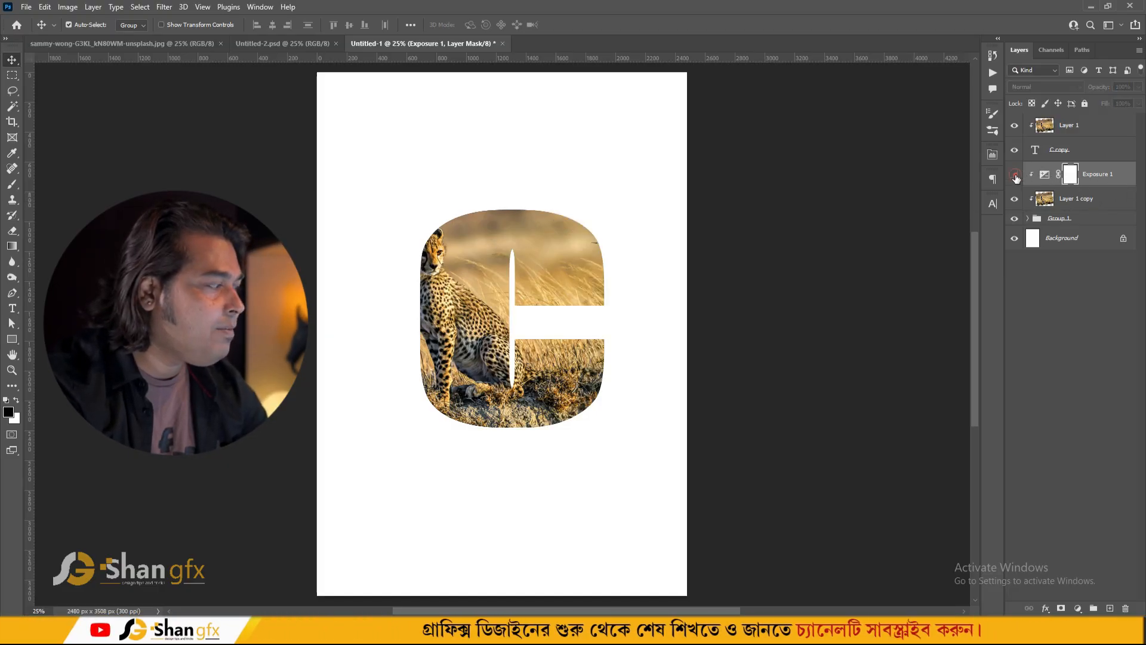
pyautogui.click(1014, 175)
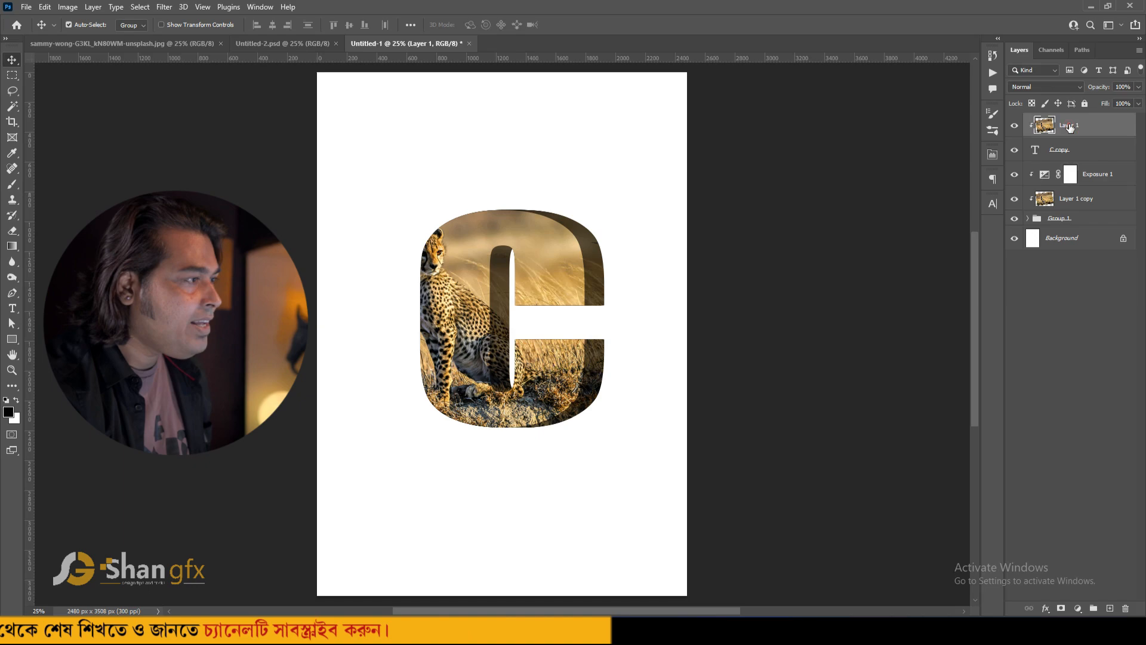
# - Duplicate the top cheetah photo layer
pyautogui.click(1069, 125)
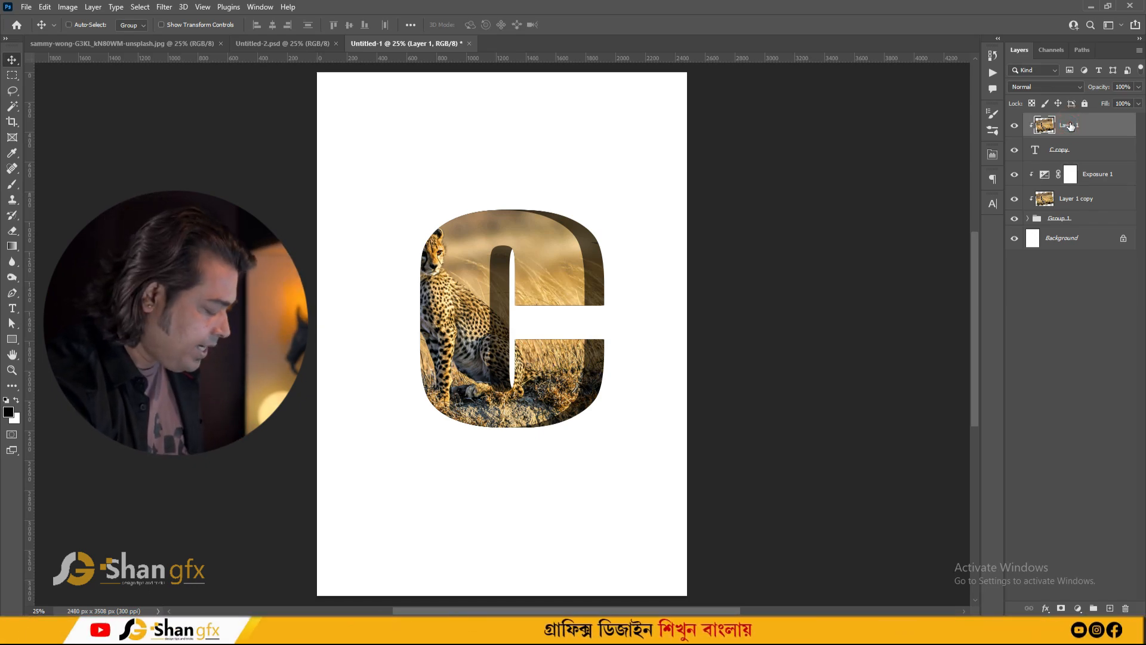
pyautogui.hotkey('ctrl', 'j')
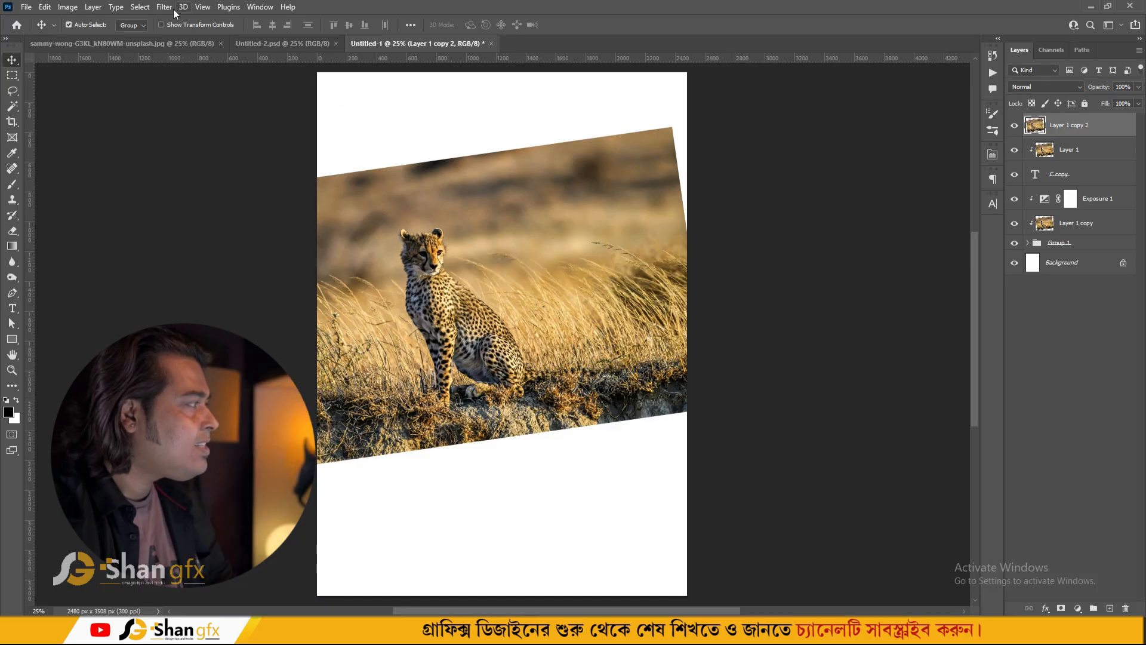
# - Select the cheetah subject and add a layer mask to the duplicated photo layer
pyautogui.click(145, 7)
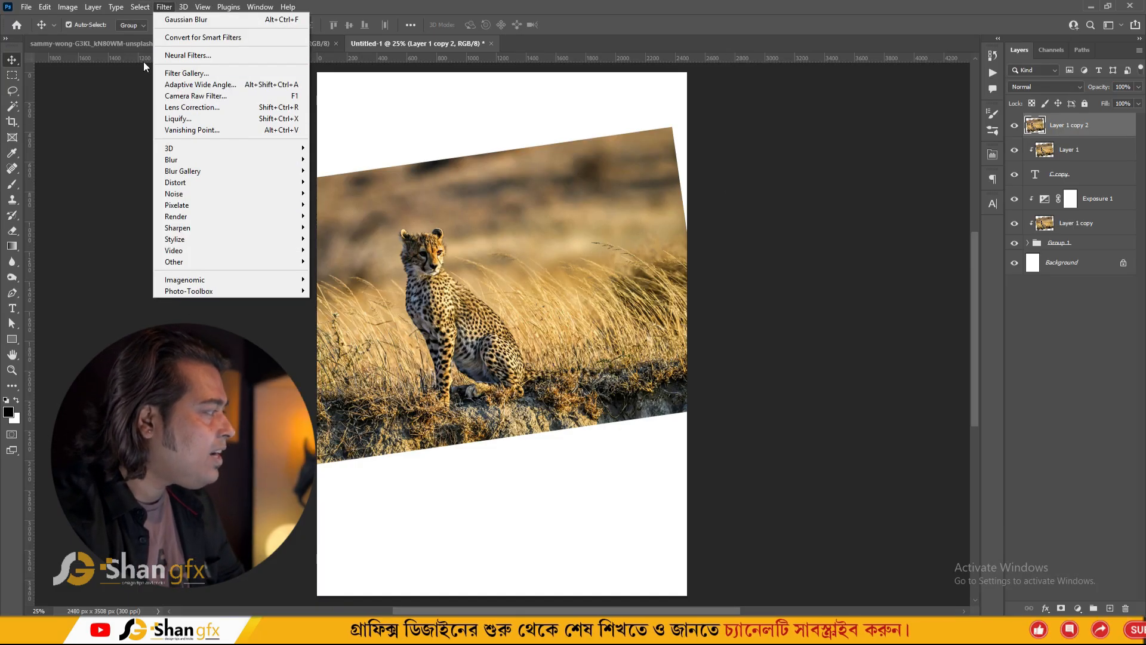
pyautogui.click(172, 157)
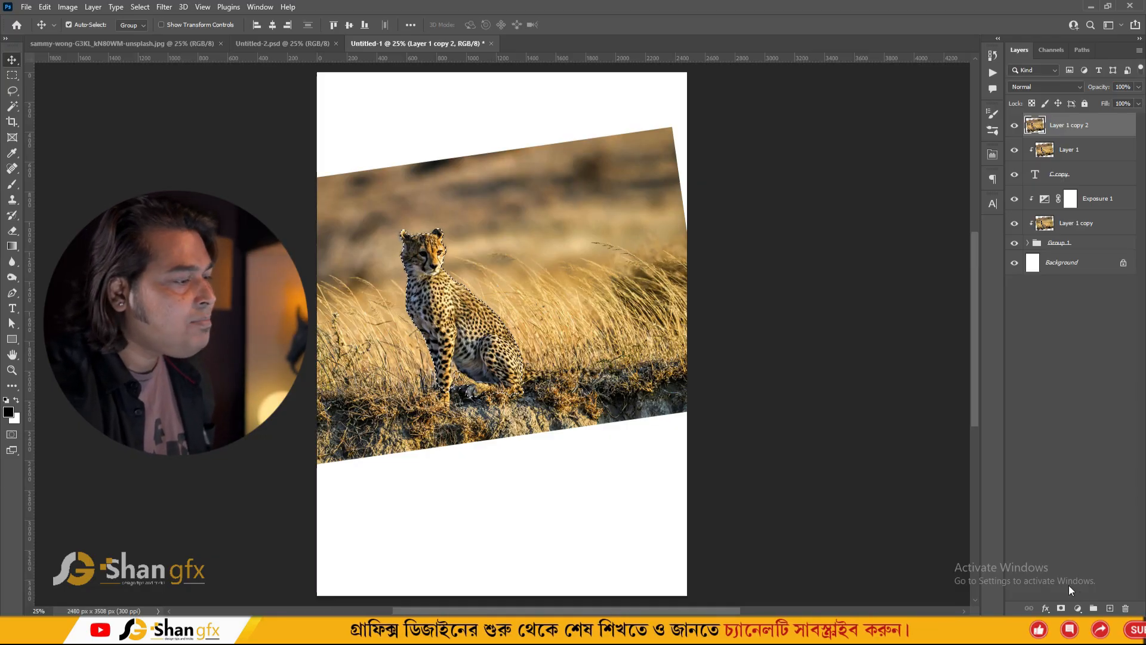
pyautogui.click(1061, 608)
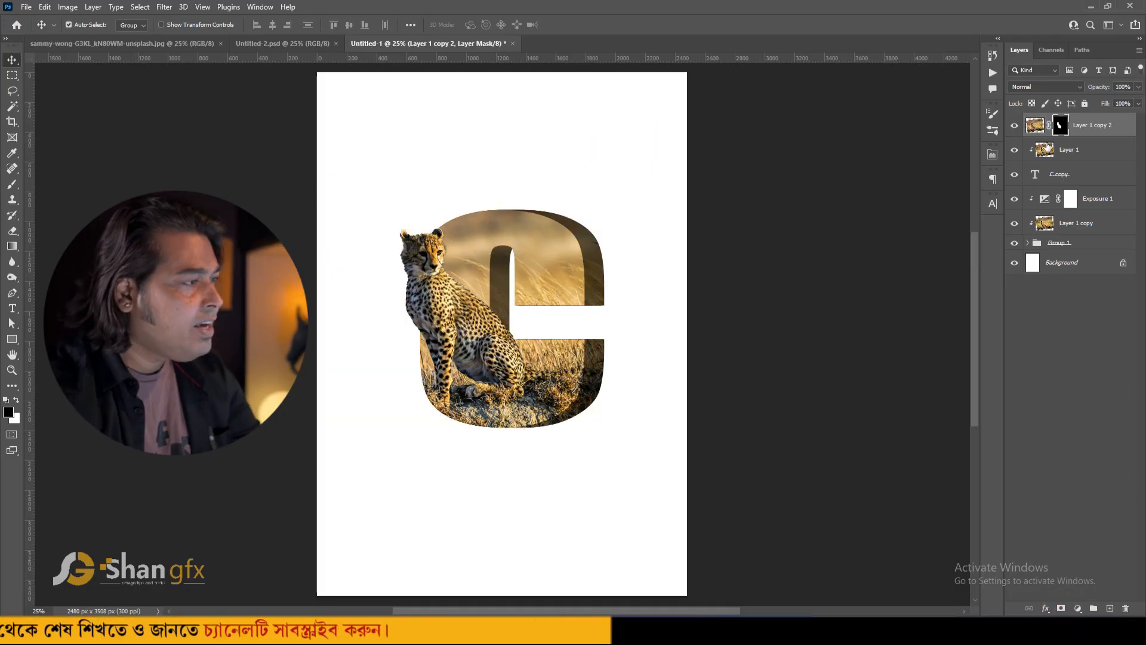
# - With a soft 700 px brush, paint on the mask to hide the cheetah's back where it meets the C's inner stroke
pyautogui.click(1063, 125)
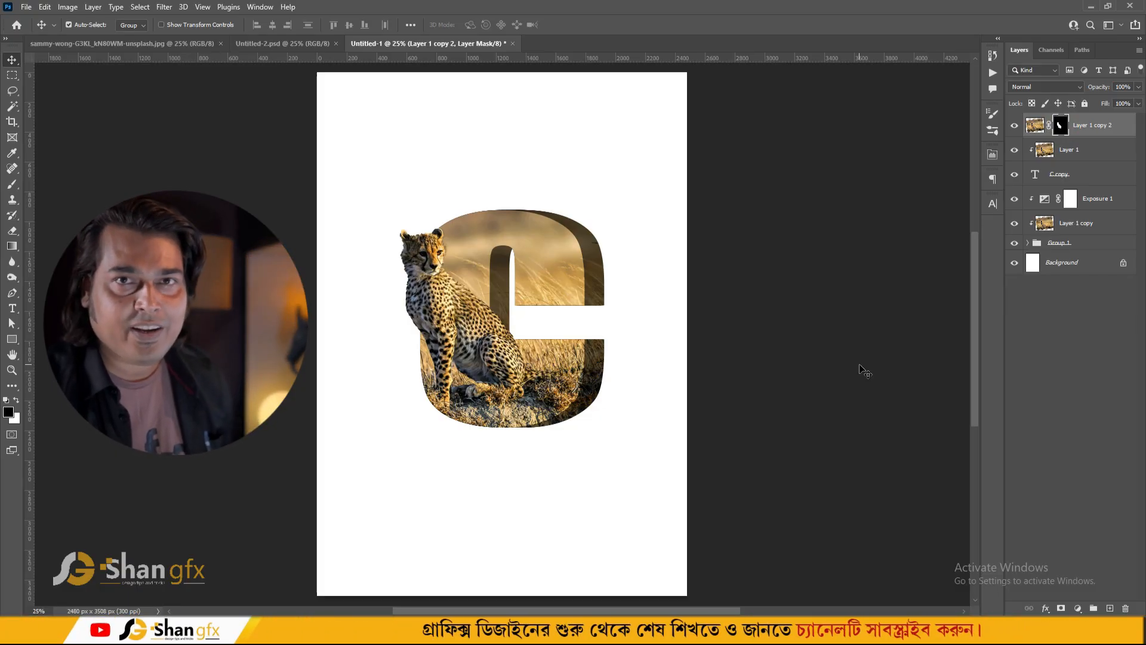
pyautogui.click(13, 184)
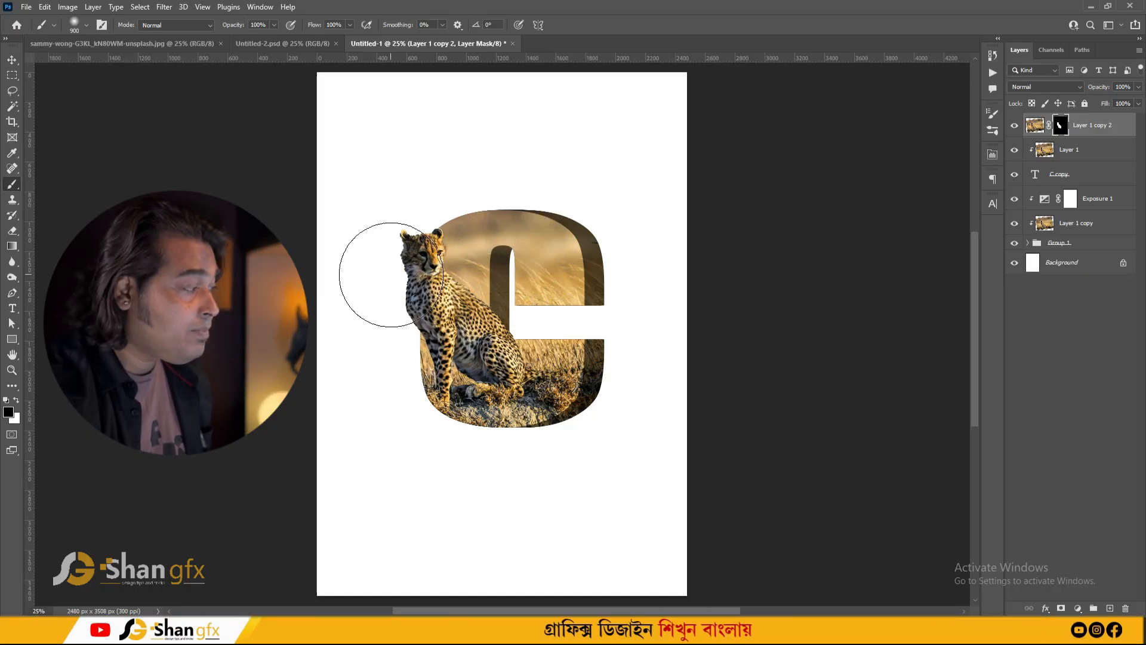
pyautogui.press('F5')
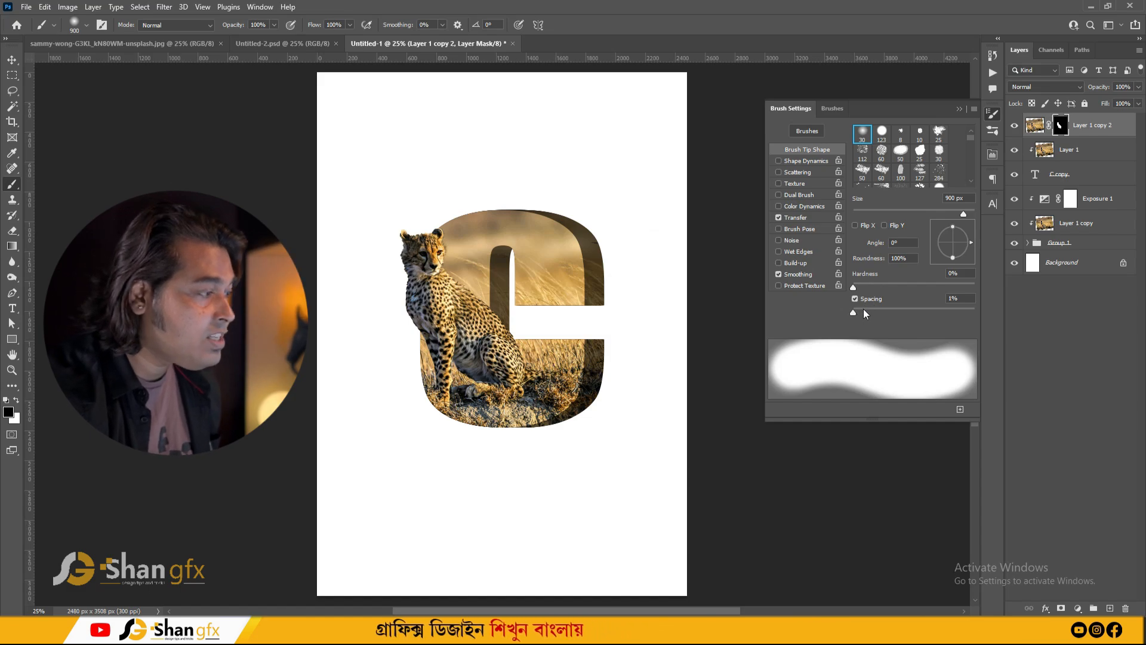
pyautogui.moveTo(852, 312); pyautogui.dragTo(846, 315)
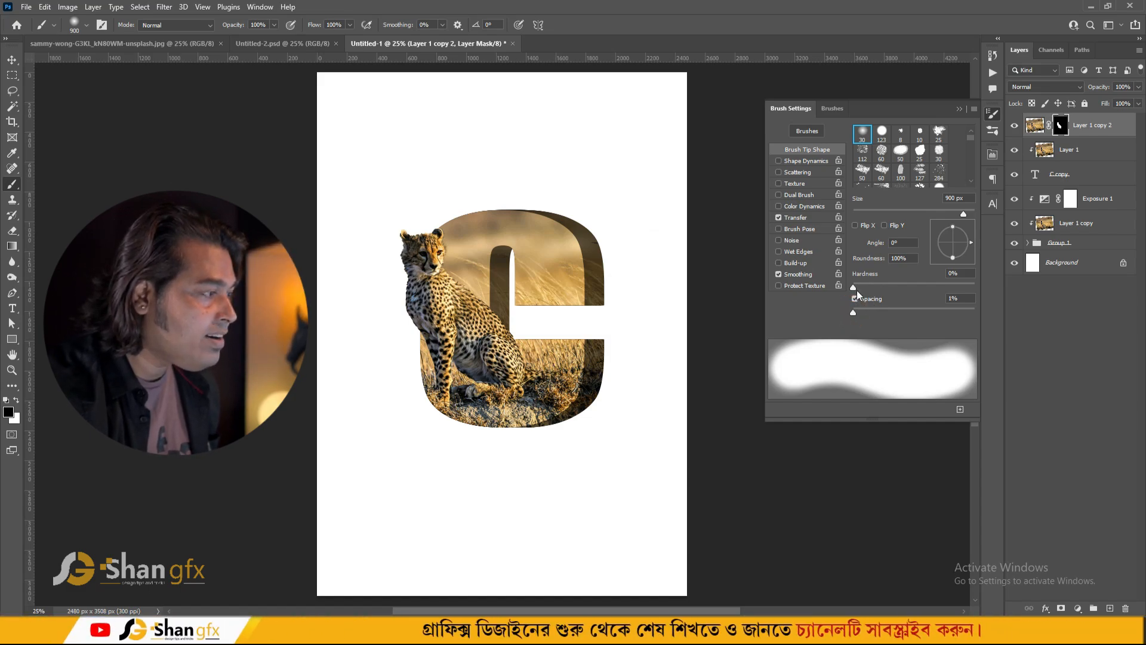
pyautogui.press('F5')
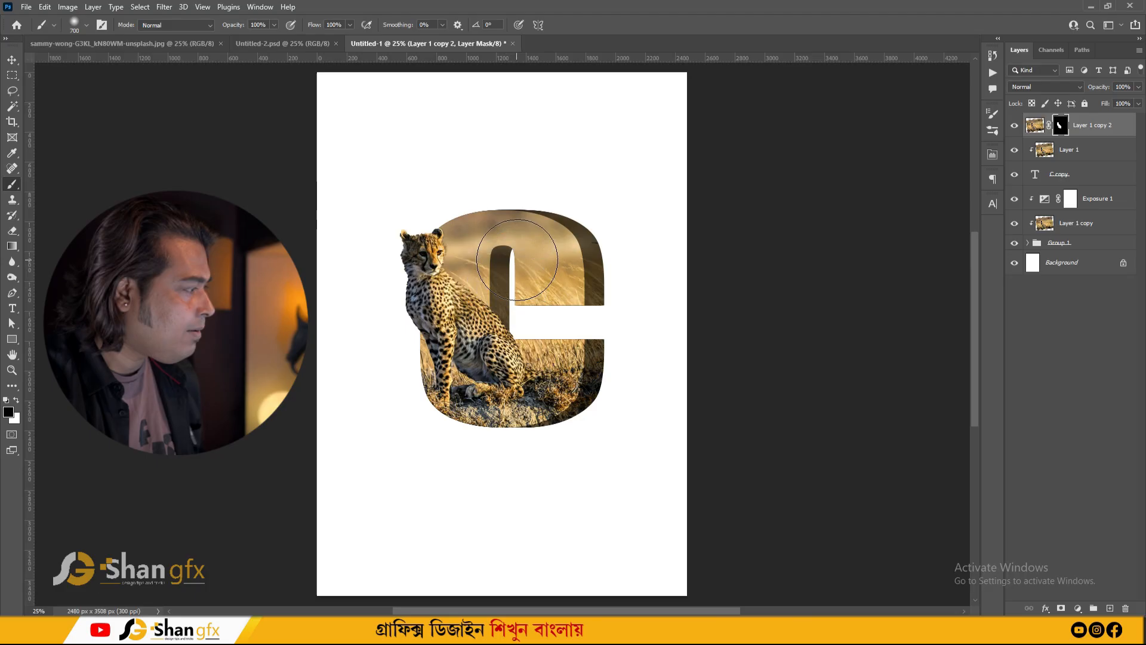
pyautogui.moveTo(519, 259); pyautogui.dragTo(529, 359)
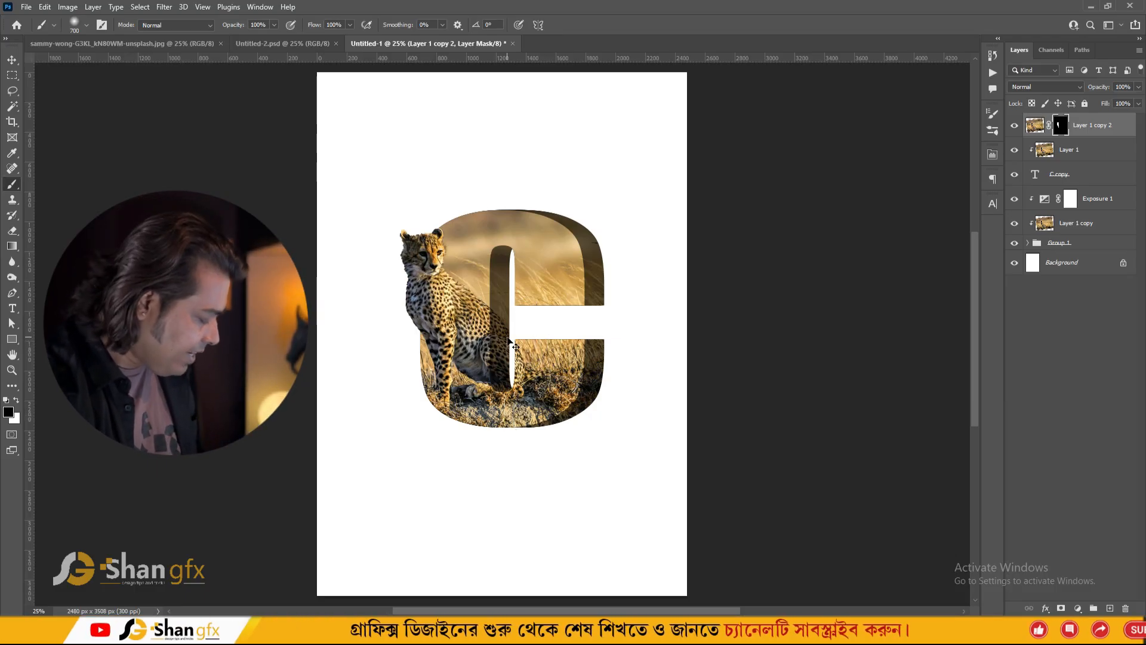
# - Select all the letter and photo layers and group them together
pyautogui.press('v')
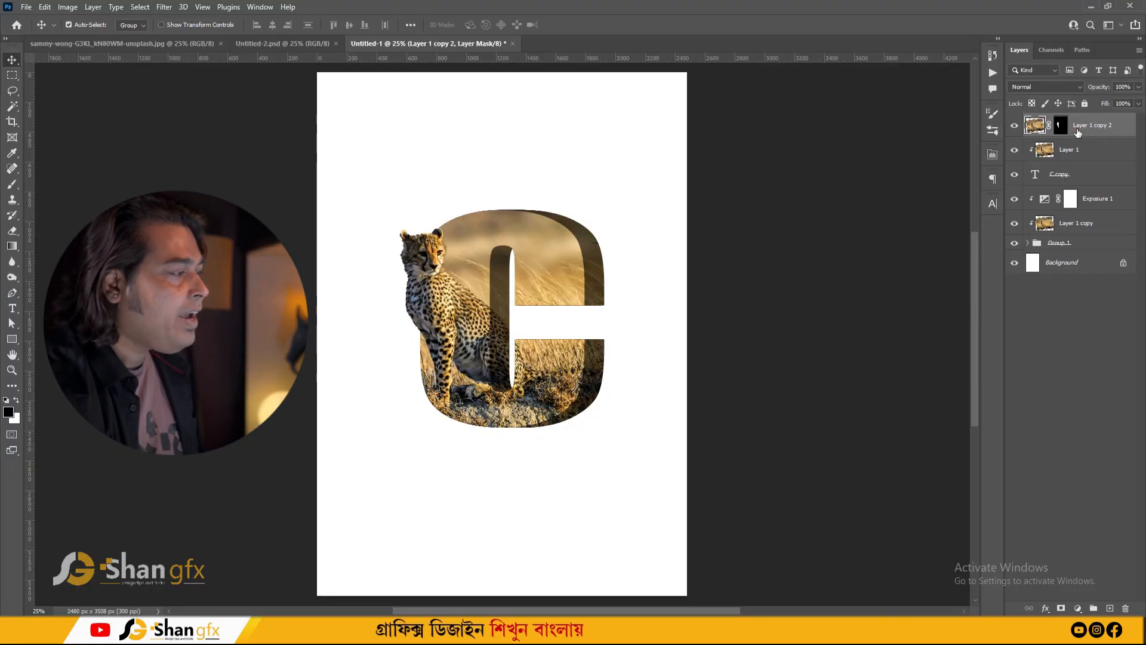
pyautogui.keyDown('shift'); pyautogui.click(1057, 244); pyautogui.keyUp('shift')
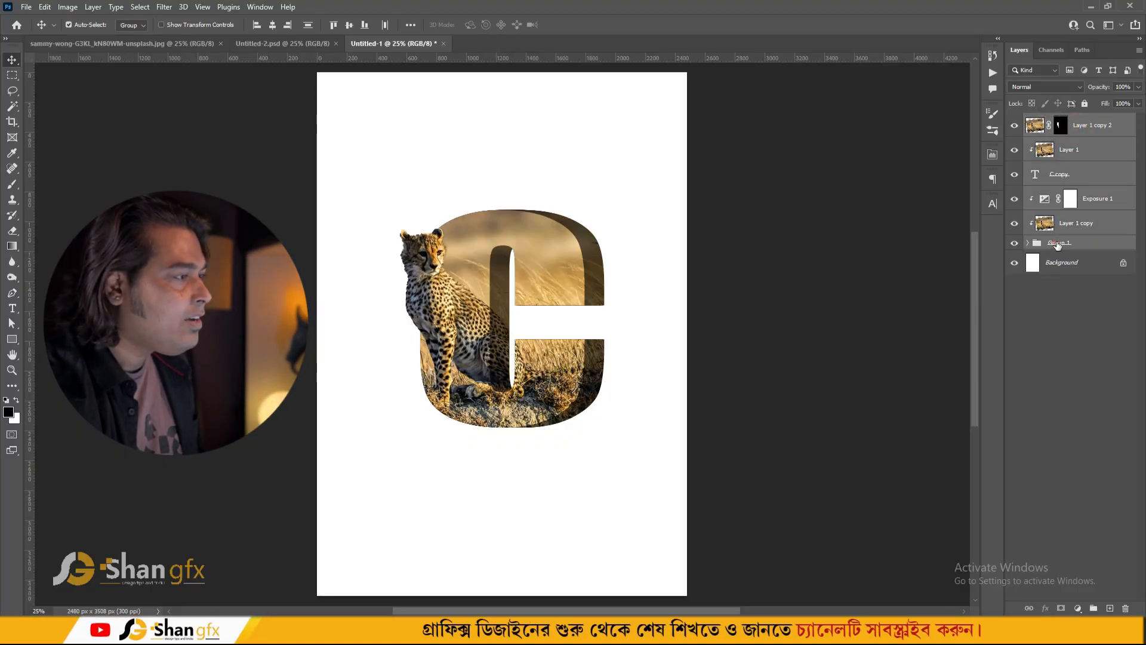
pyautogui.hotkey('ctrl', 'g')
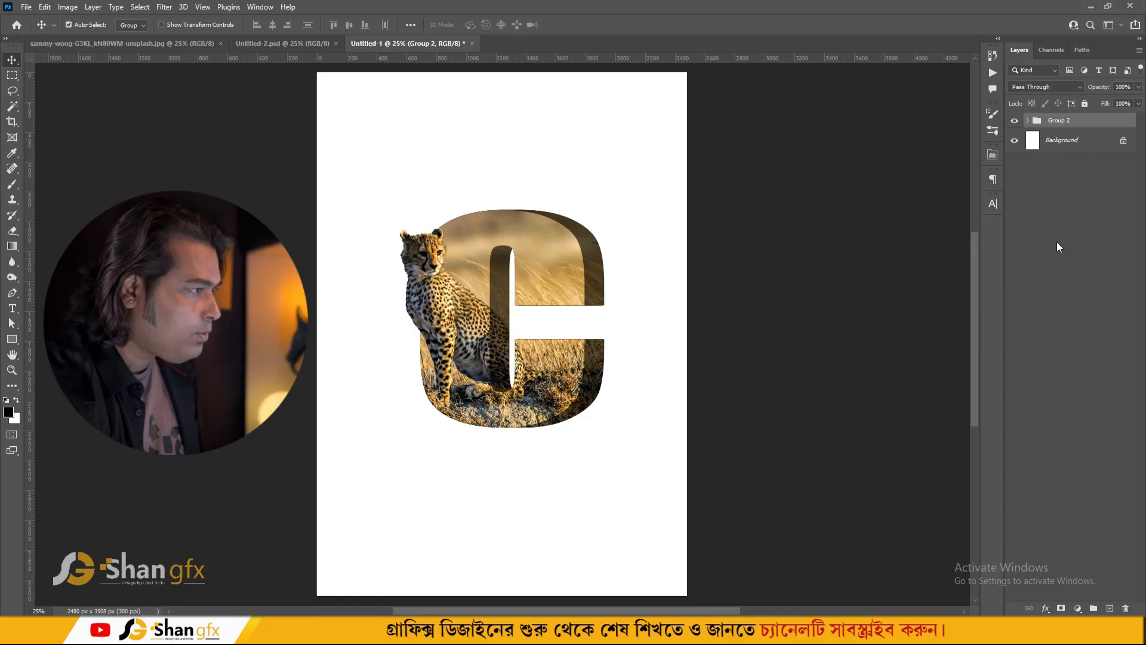
# - Convert the locked Background into a regular layer named Layer 0
pyautogui.click(1015, 122)
pyautogui.click(1015, 121)
pyautogui.doubleClick(1059, 143)
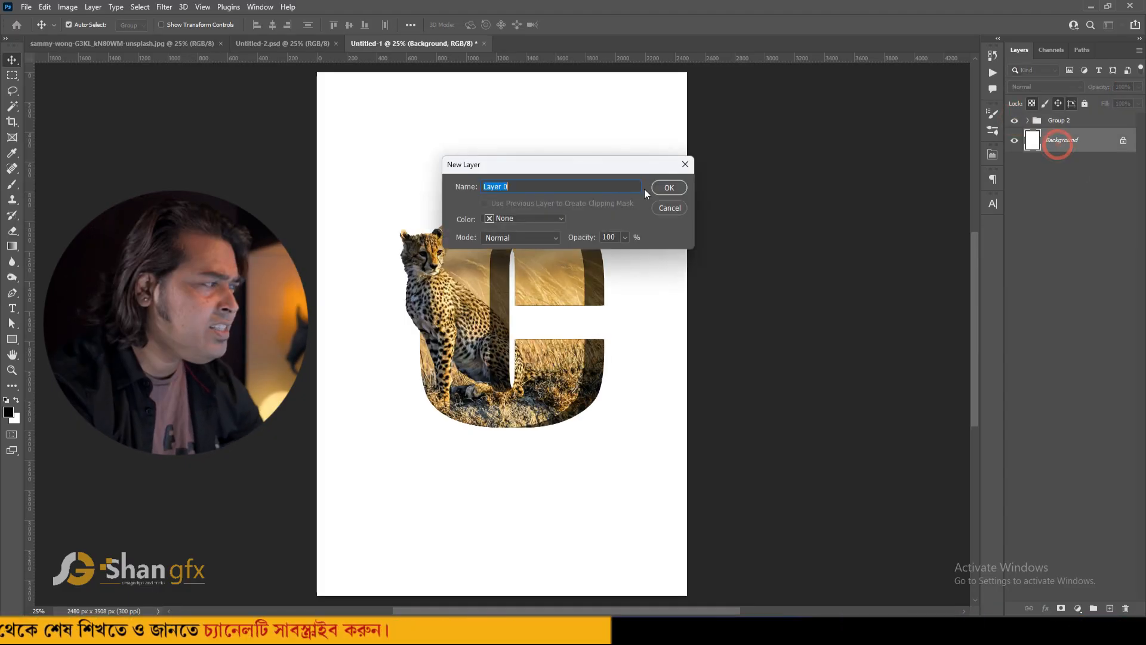
pyautogui.click(676, 188)
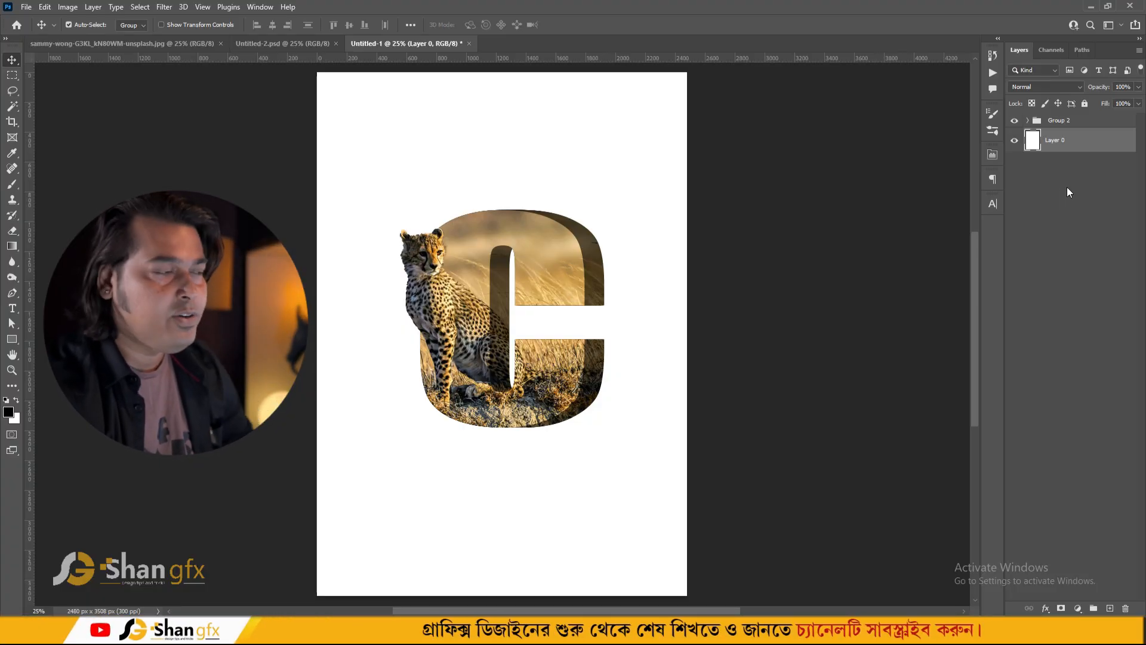
# - Apply a Gradient Overlay to Layer 0 running from dark brown to tan sampled from the photo
pyautogui.click(1045, 608)
pyautogui.click(1063, 568)
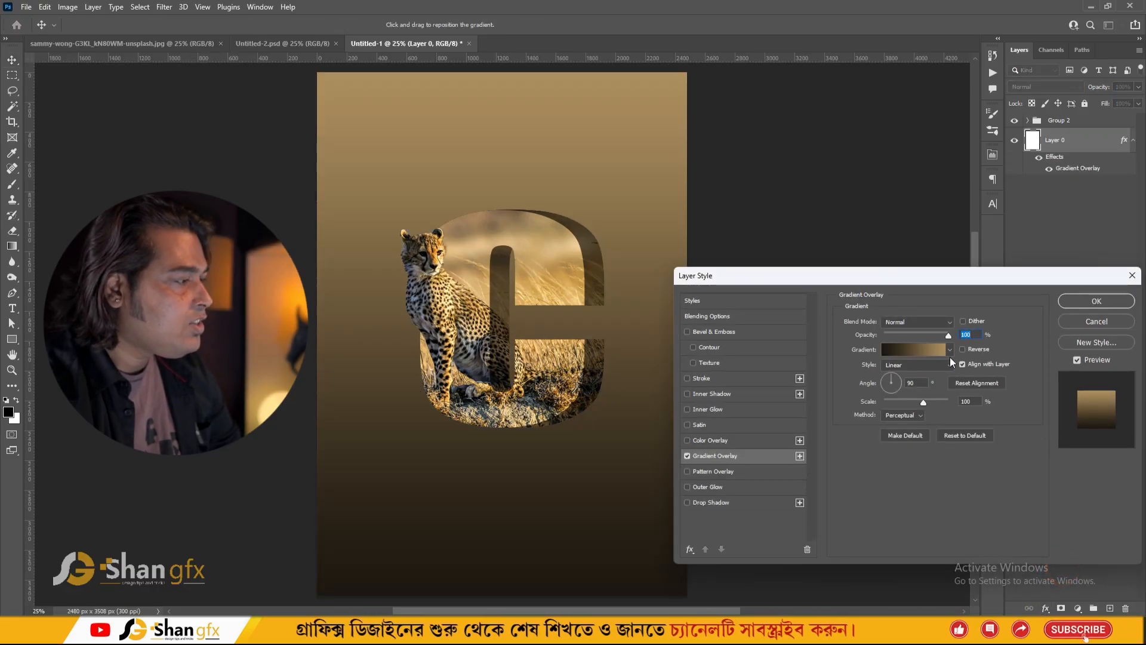
pyautogui.click(915, 349)
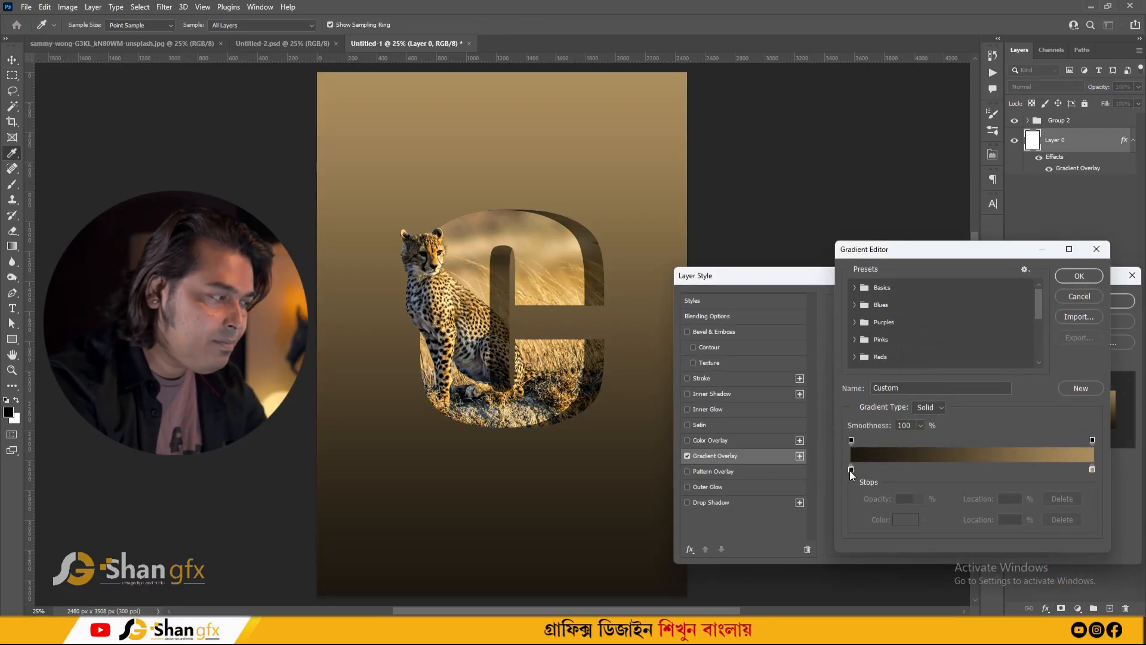
pyautogui.click(1093, 470)
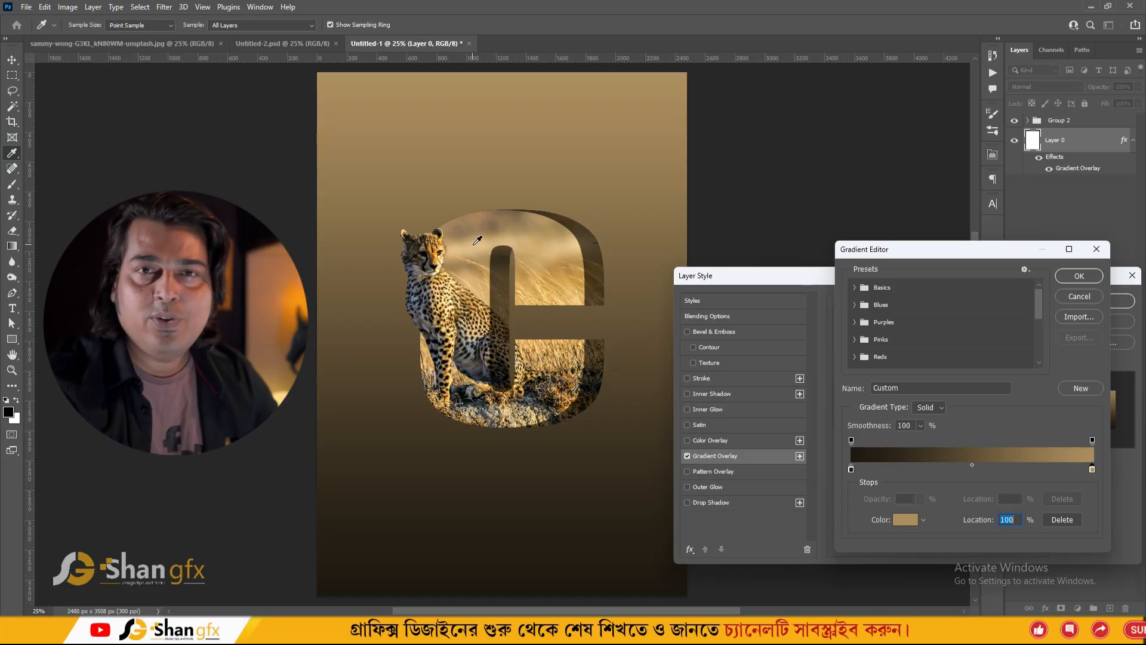
pyautogui.click(1061, 283)
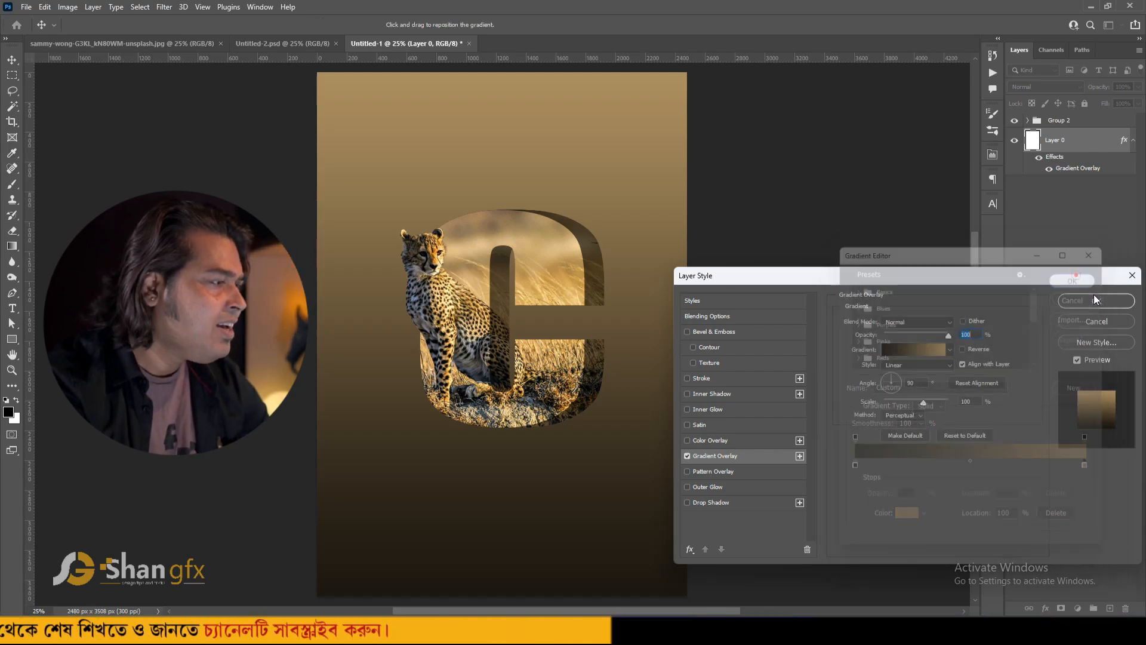
pyautogui.click(1088, 302)
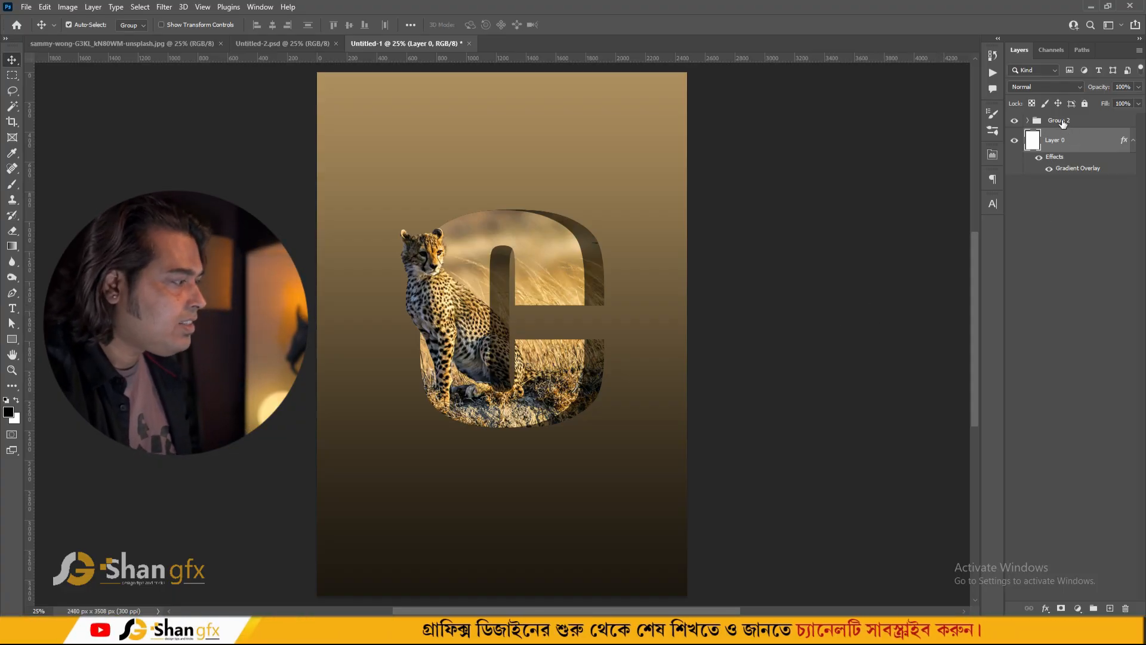
# - On a new layer, brush a dark dab under the letter and transform it into a flat wide shadow
pyautogui.click(1112, 608)
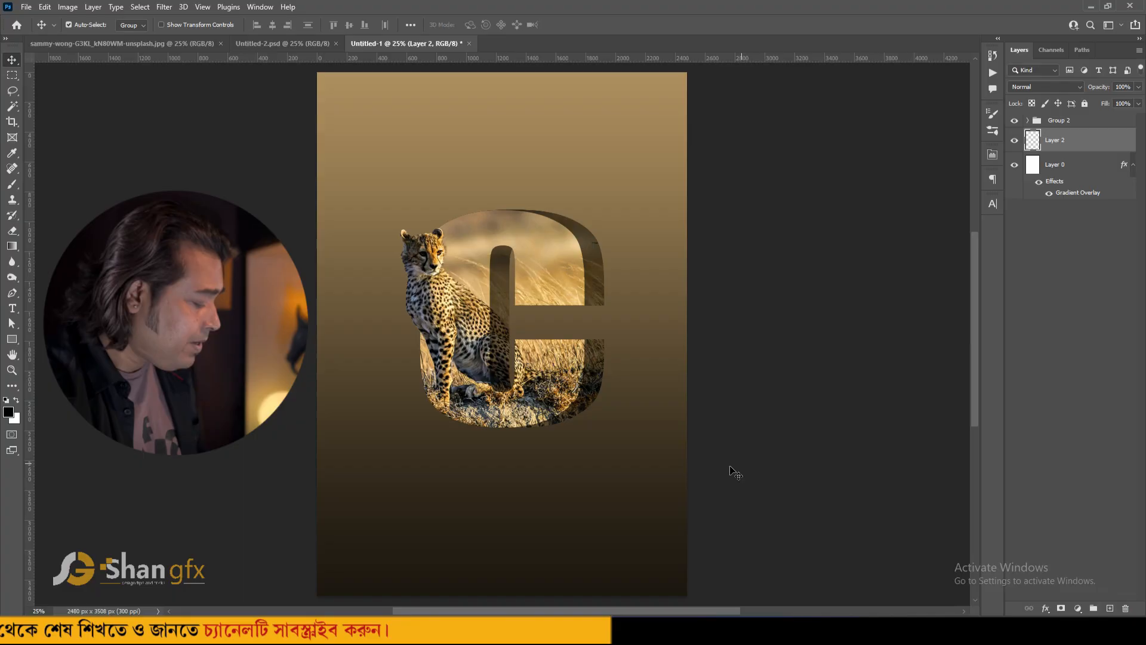
pyautogui.press('b')
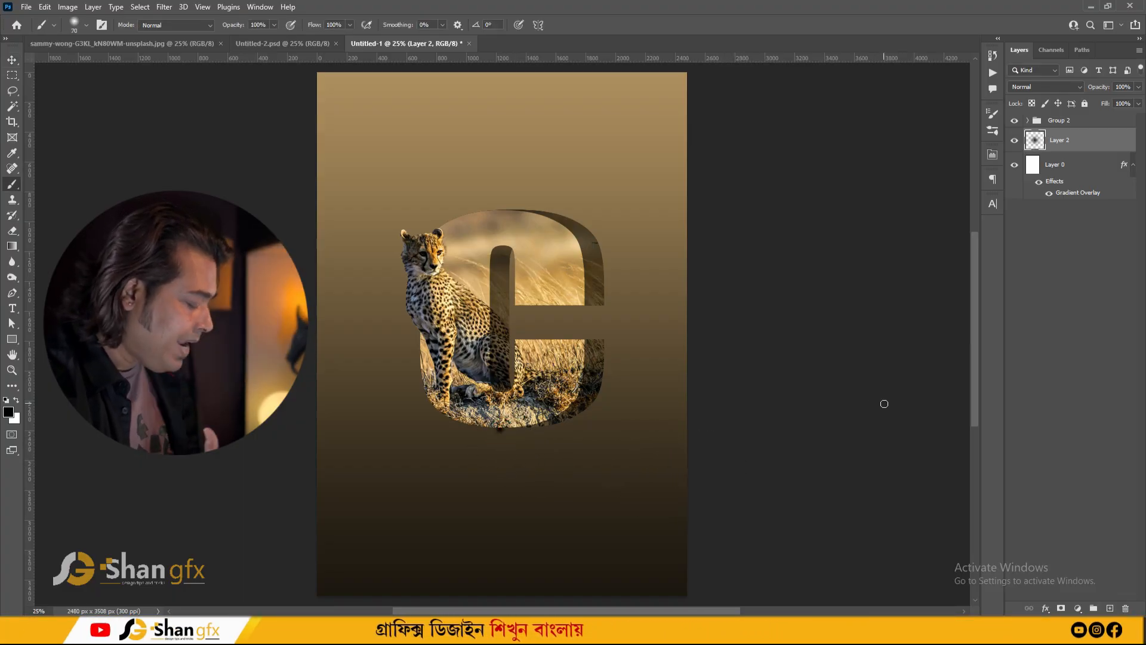
pyautogui.hotkey('ctrl', 't')
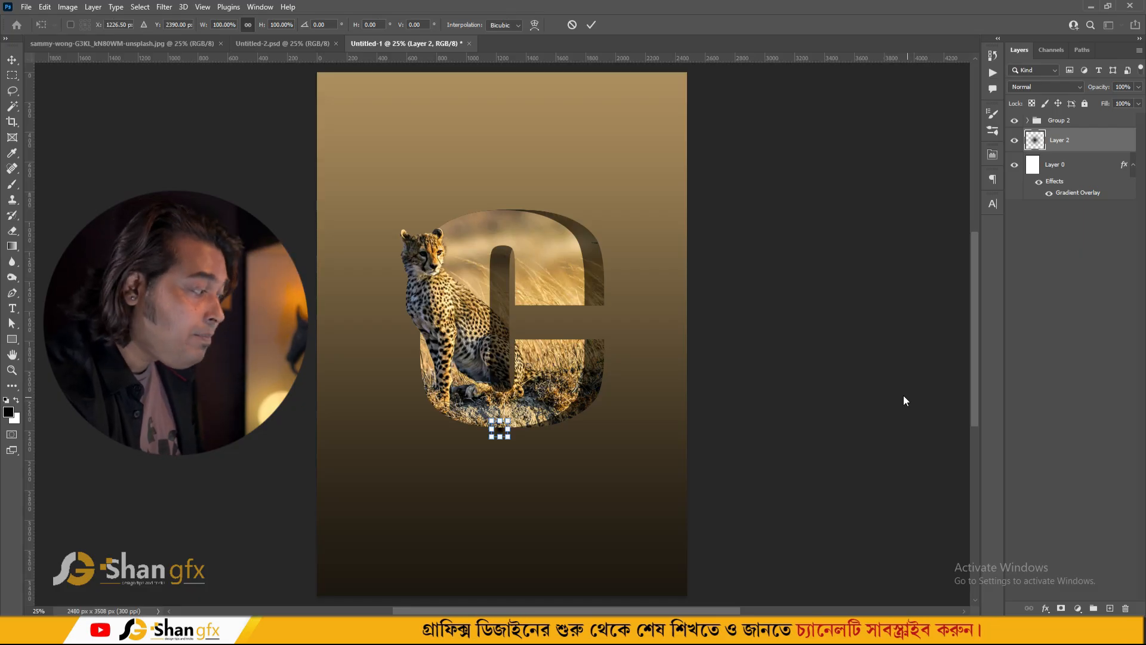
pyautogui.moveTo(510, 429); pyautogui.dragTo(653, 429)
pyautogui.moveTo(502, 419); pyautogui.dragTo(502, 416)
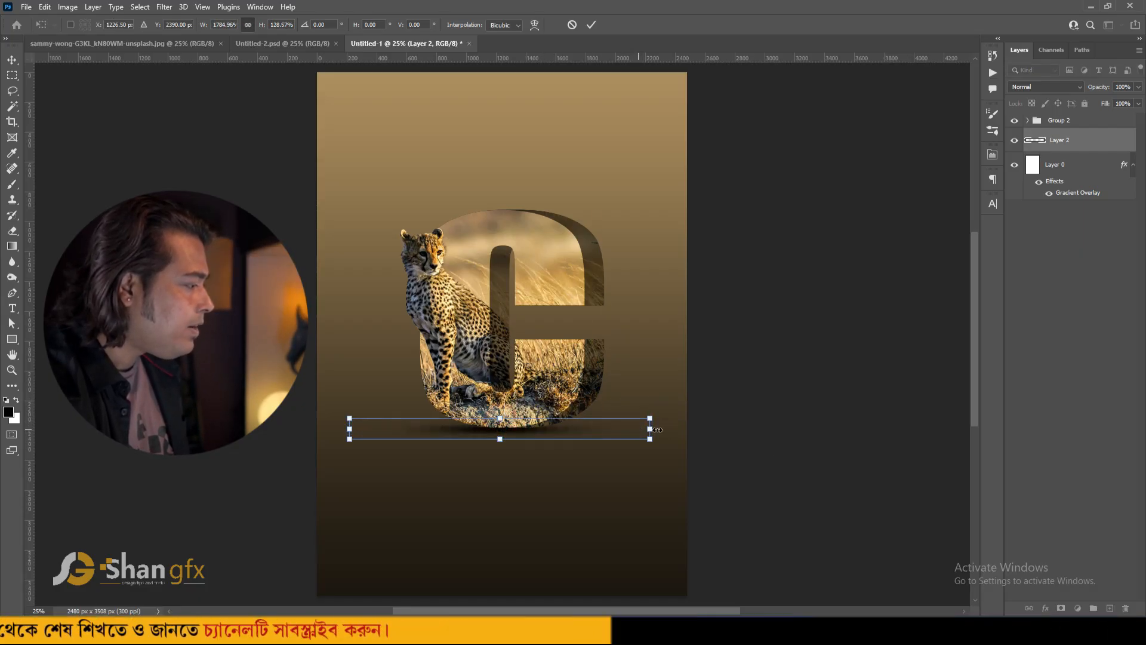
pyautogui.moveTo(653, 427); pyautogui.dragTo(665, 427)
pyautogui.press('Return')
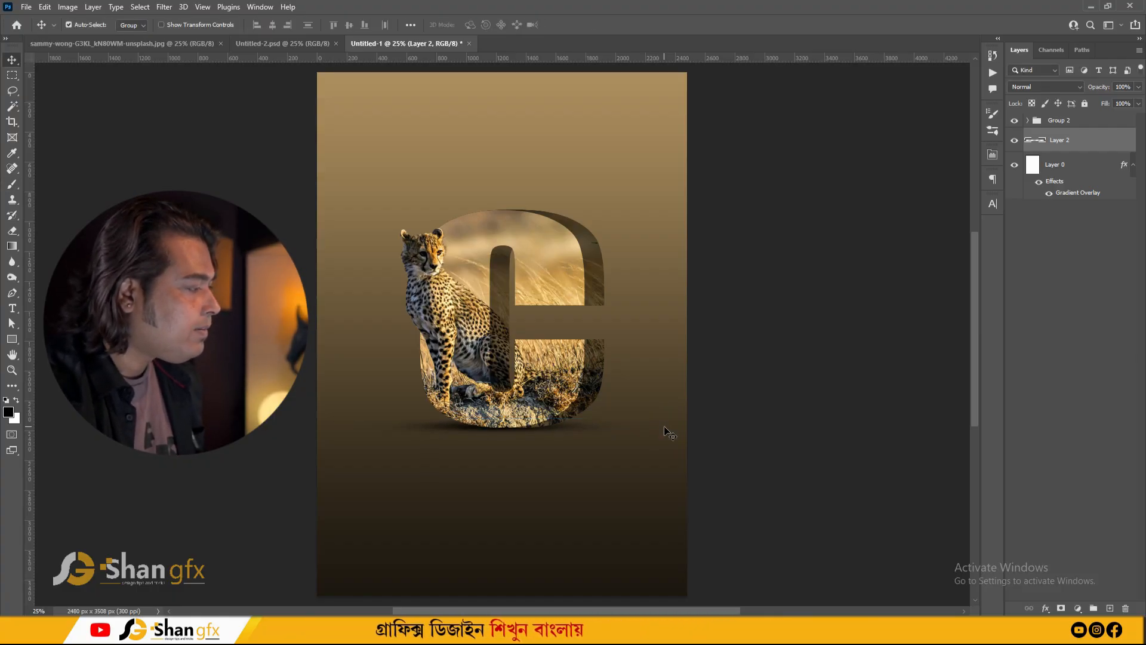
# - Stretch the shadow wider to span the letter's base
pyautogui.hotkey('ctrl', 't')
pyautogui.moveTo(663, 427); pyautogui.dragTo(687, 428)
pyautogui.press('Return')
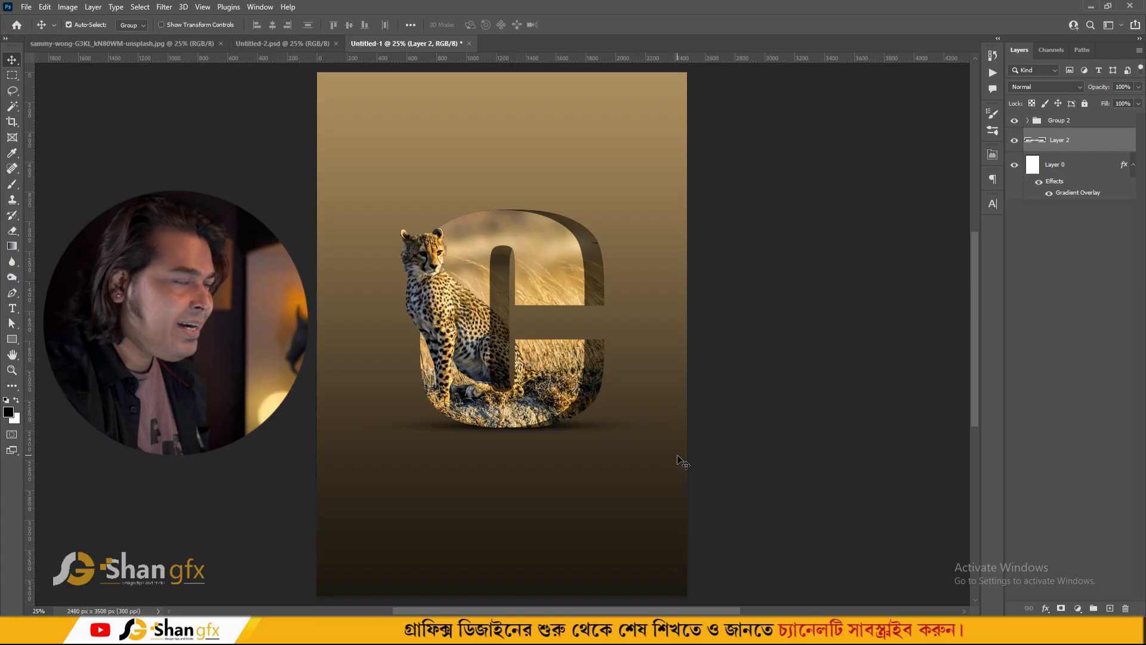
# - Duplicate Group 2, which holds the cheetah-filled letter
pyautogui.click(1047, 122)
pyautogui.click(1015, 121)
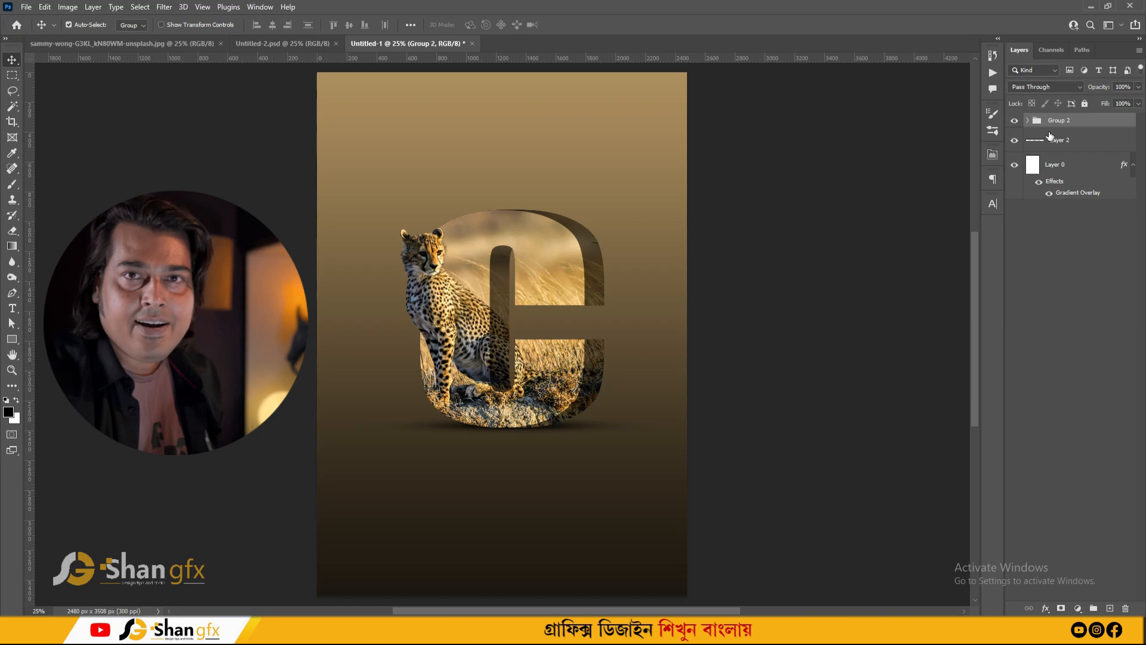
pyautogui.hotkey('ctrl', 'j')
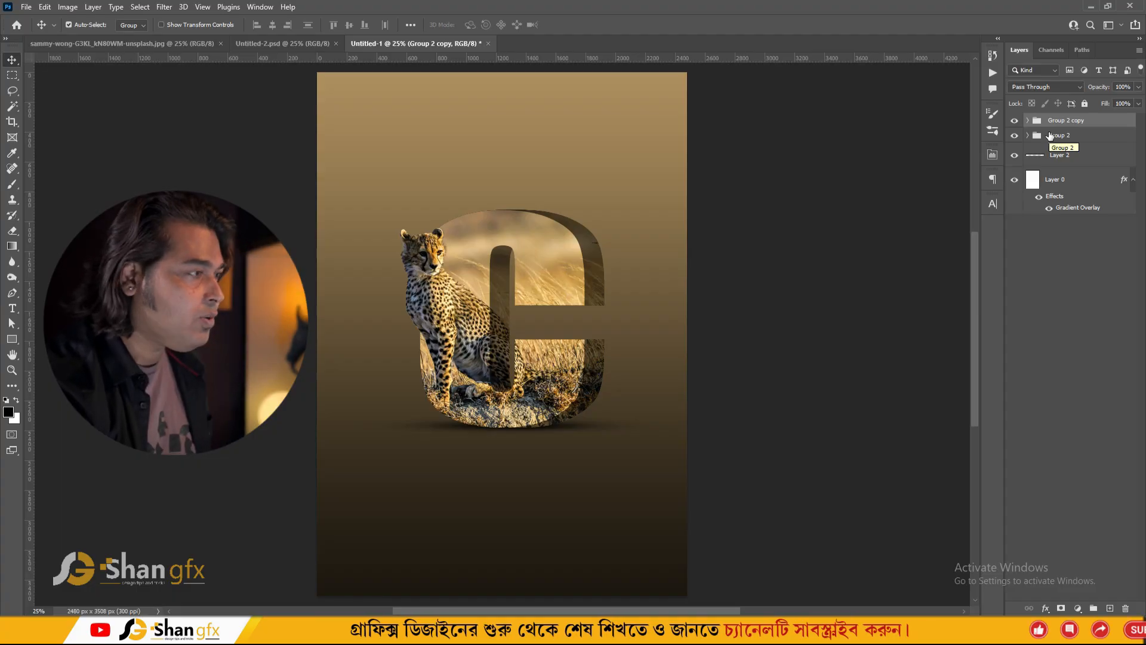
# - Flip the original Group 2 vertically and move it down beneath the letter to form a reflection
pyautogui.click(1075, 136)
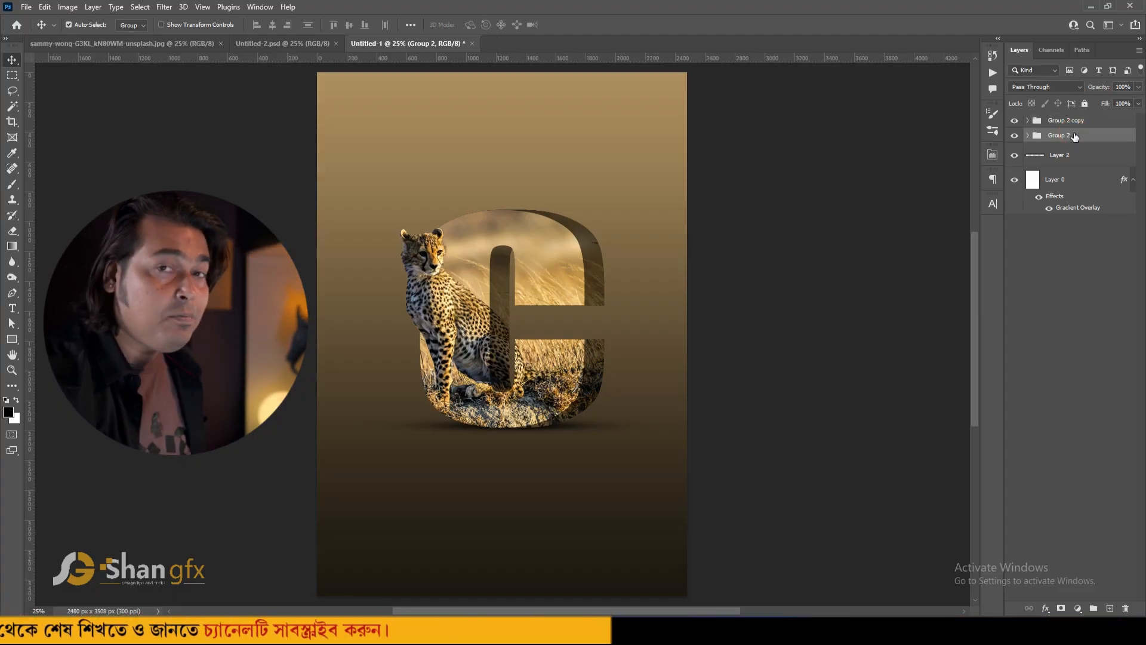
pyautogui.hotkey('ctrl', 't')
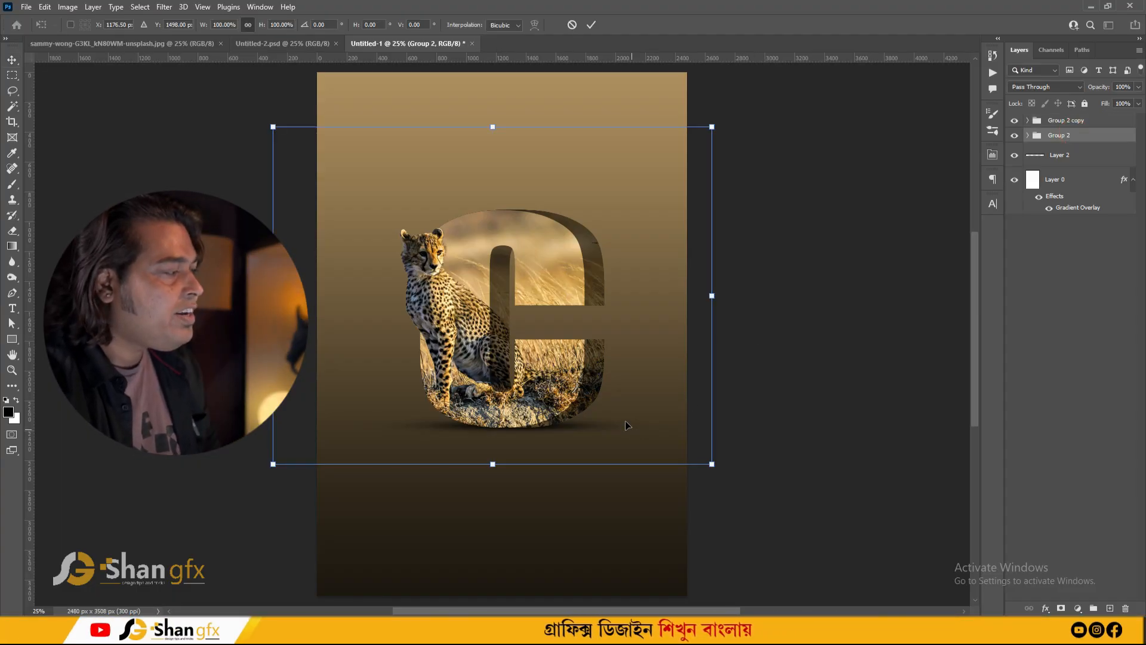
pyautogui.rightClick(565, 275)
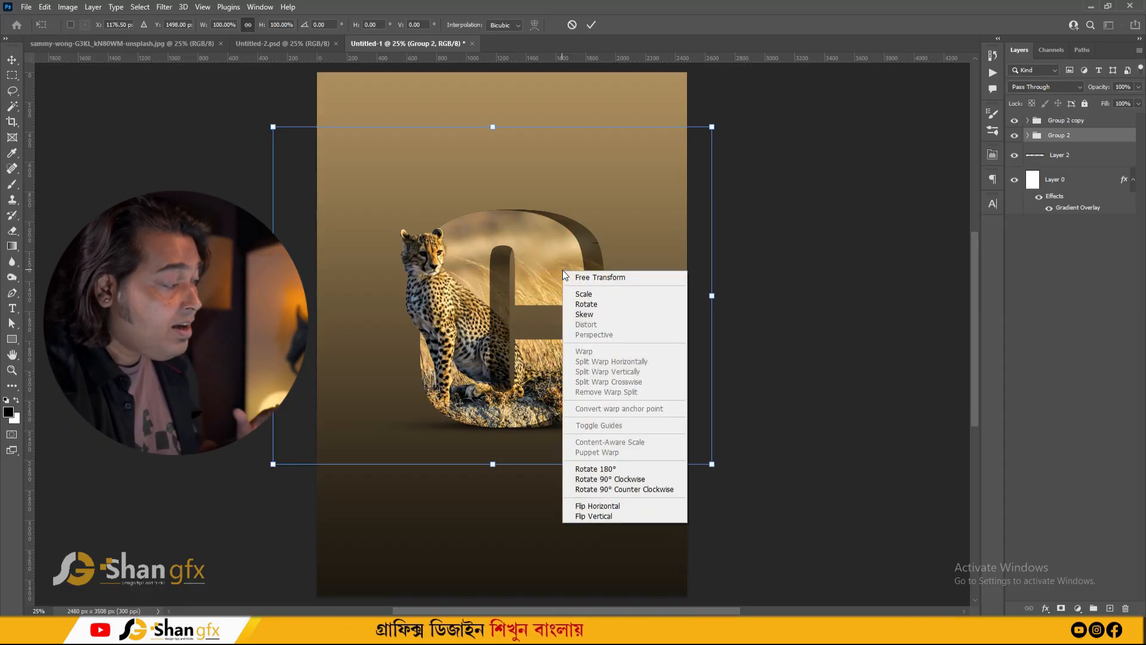
pyautogui.click(607, 516)
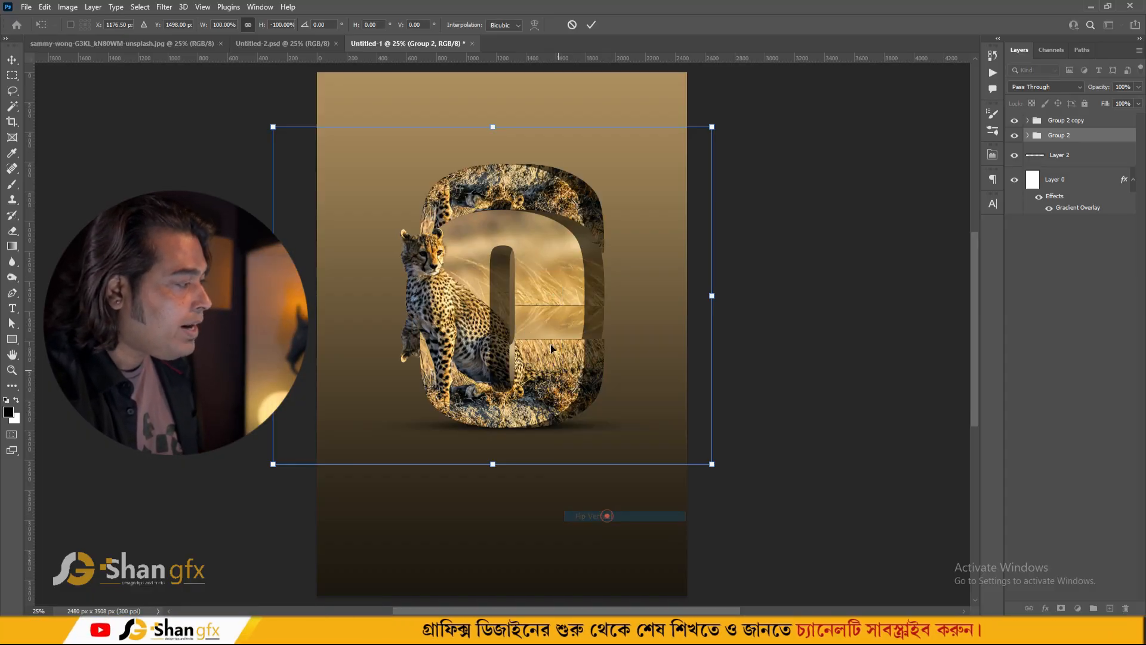
pyautogui.moveTo(558, 195); pyautogui.dragTo(555, 461)
pyautogui.press('Return')
pyautogui.hotkey('shift', 'Up')
pyautogui.hotkey('shift', 'Up')
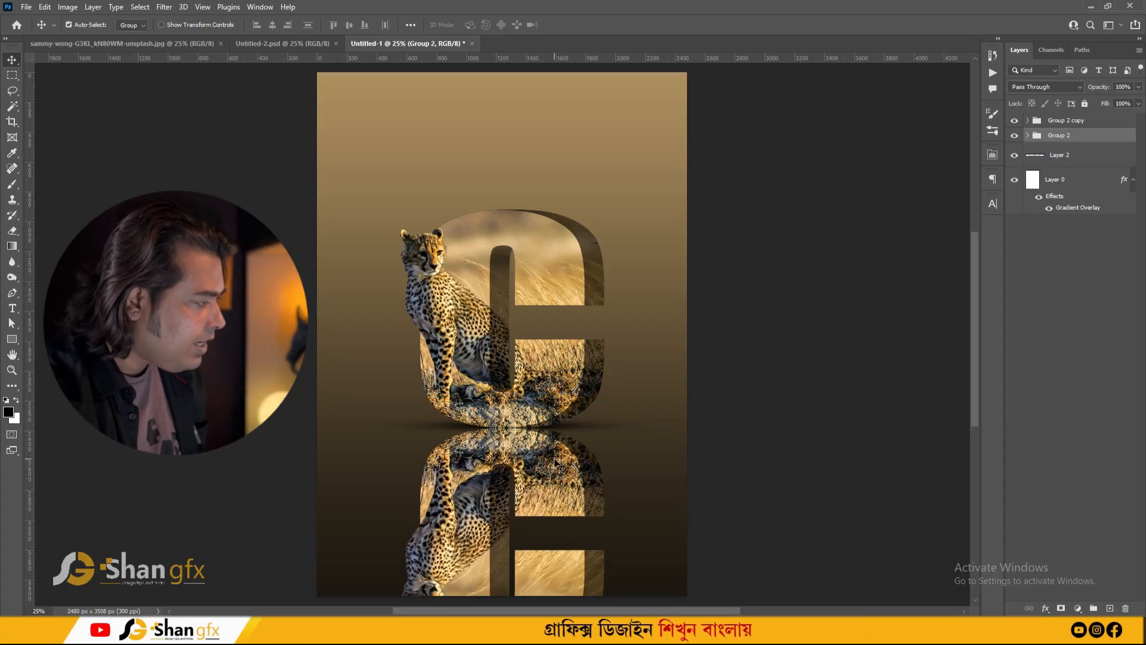
pyautogui.hotkey('shift', 'Down')
pyautogui.hotkey('shift', 'Up')
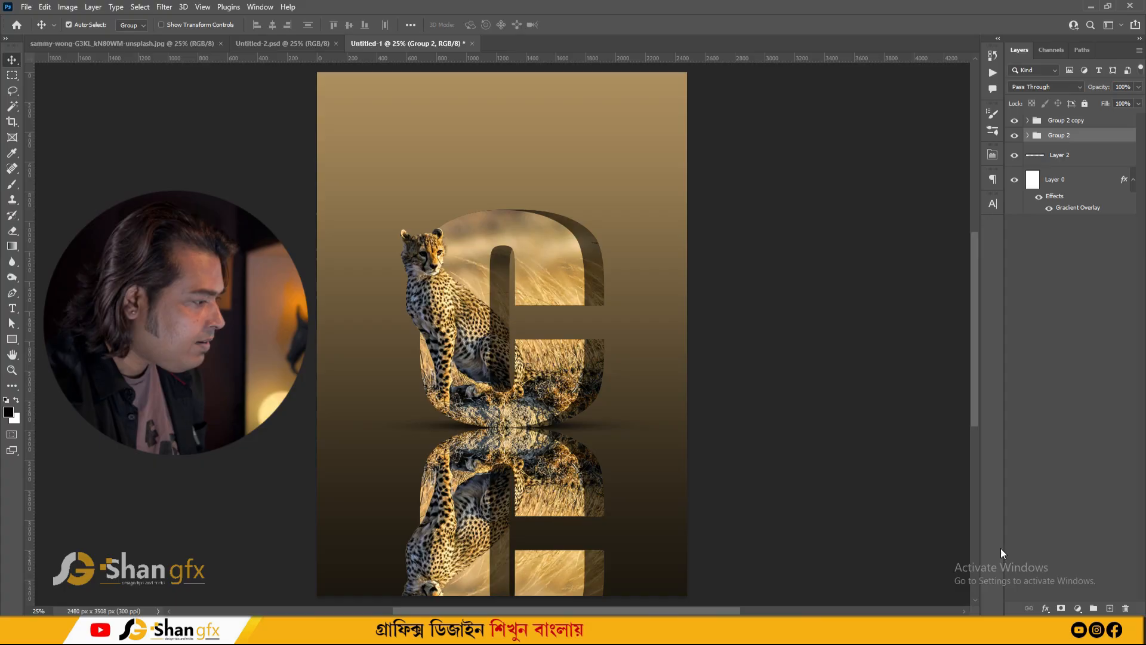
# - Lower the reflection group's opacity to 22%
pyautogui.press('3')
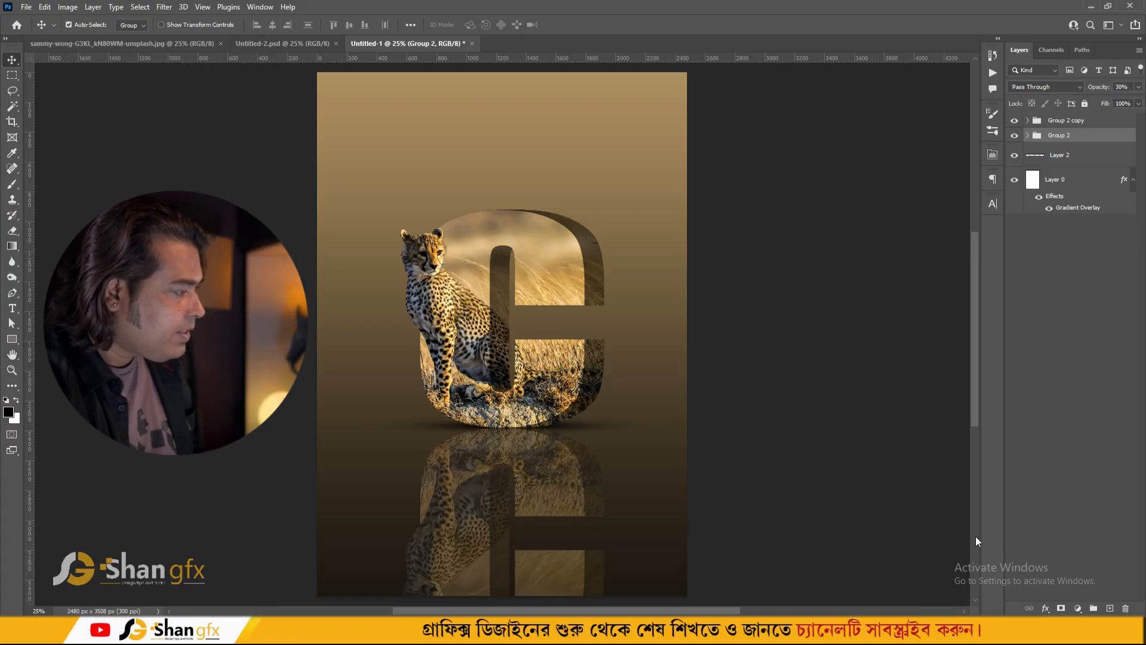
pyautogui.press('2')
pyautogui.press('2')
# - Add a layer mask to the reflection group and fade the reflection out toward the bottom with a gradient
pyautogui.click(1060, 608)
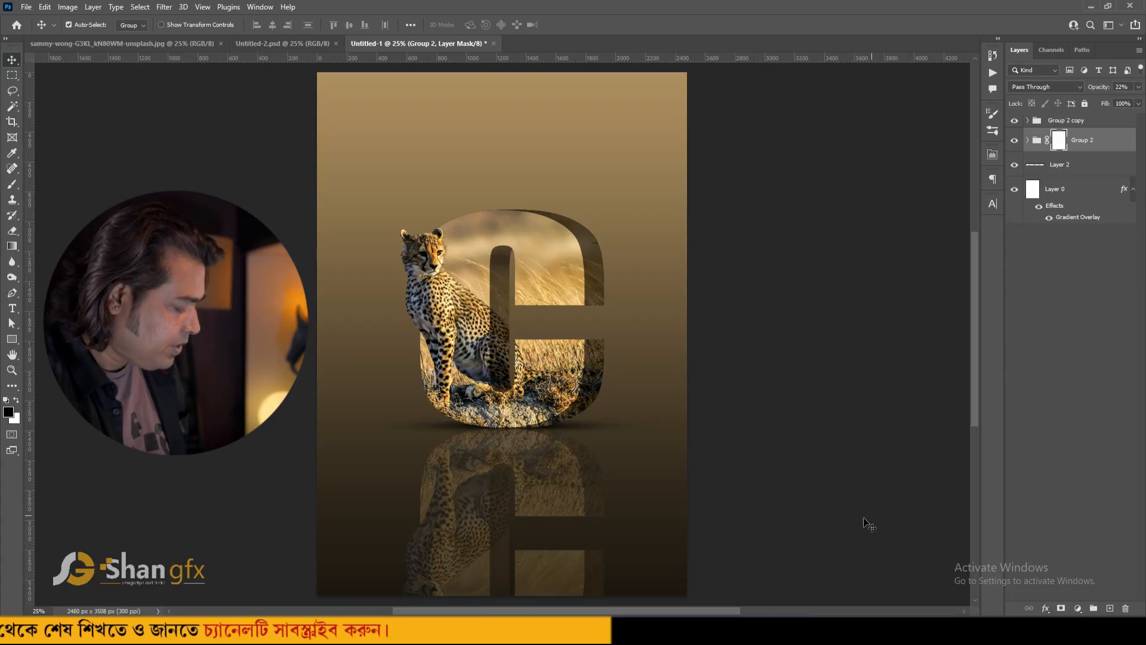
pyautogui.press('g')
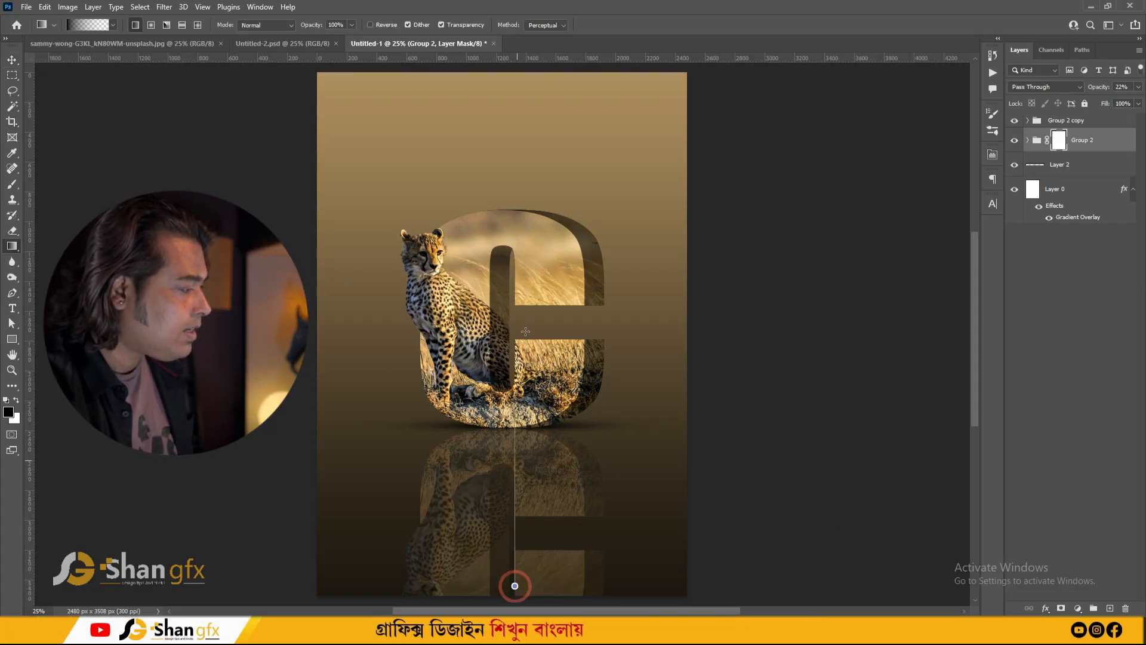
pyautogui.moveTo(526, 332); pyautogui.dragTo(525, 322)
pyautogui.moveTo(509, 562); pyautogui.dragTo(510, 364)
pyautogui.moveTo(510, 563); pyautogui.dragTo(509, 376)
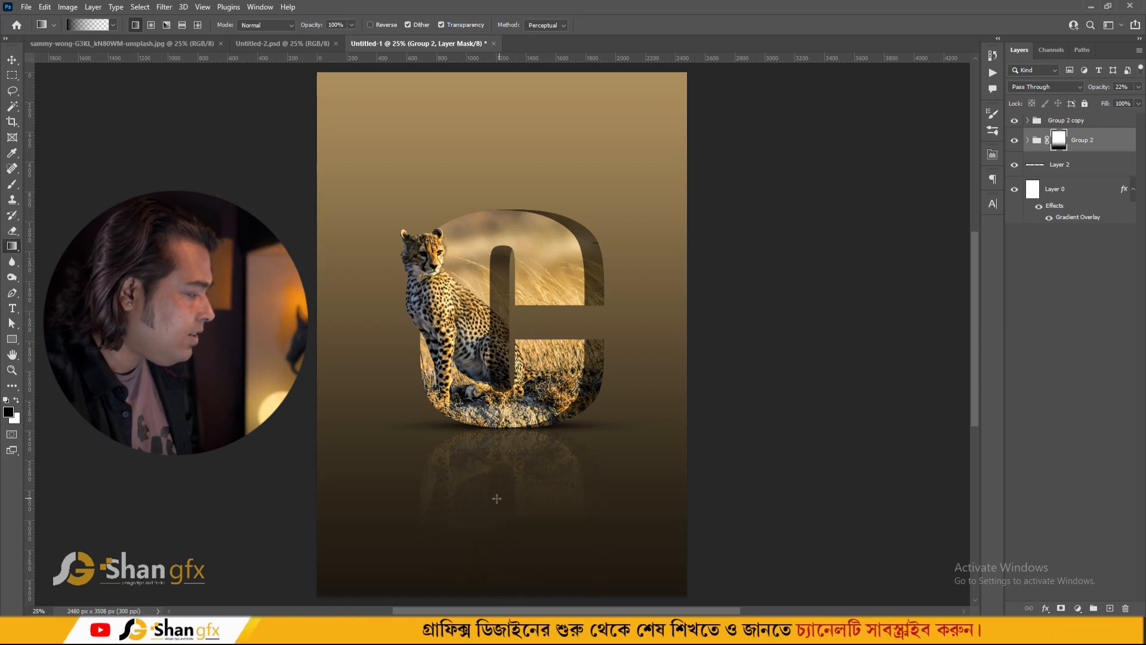
pyautogui.press('v')
pyautogui.hotkey('ctrl', '0')
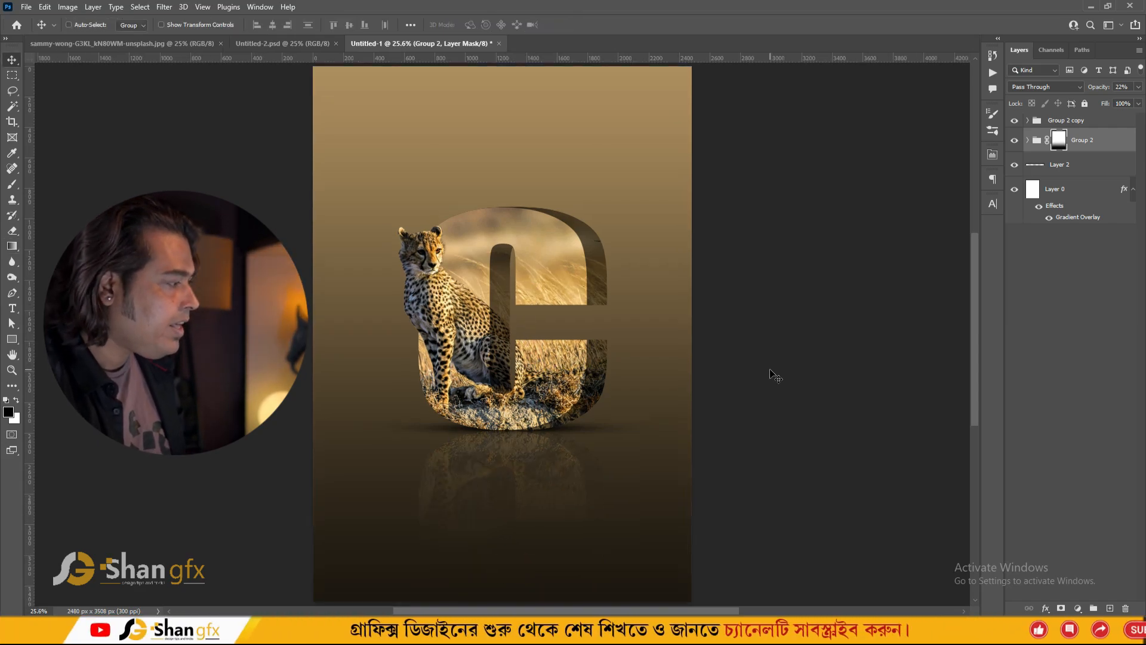